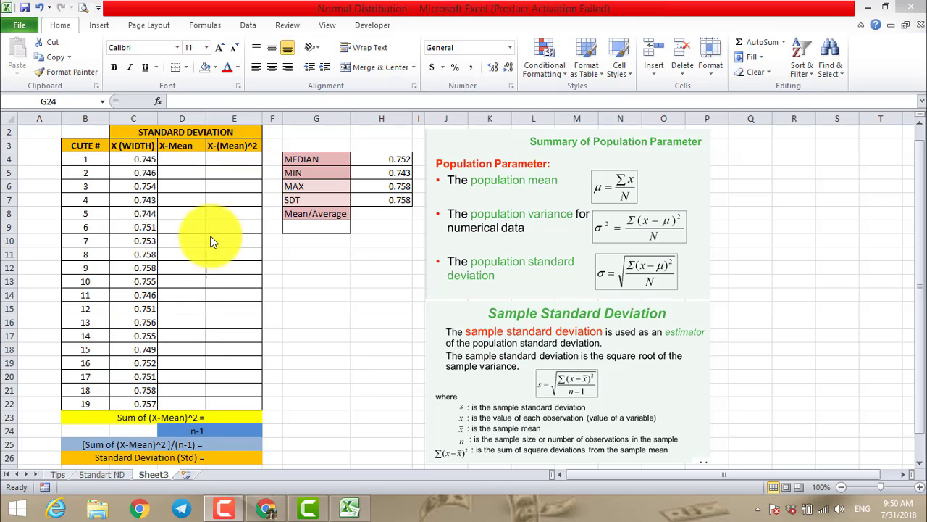
# Re-enter the median as =MEDIAN(C4:C22) over the 19 widths, giving 0.752.
pyautogui.click(391, 159)
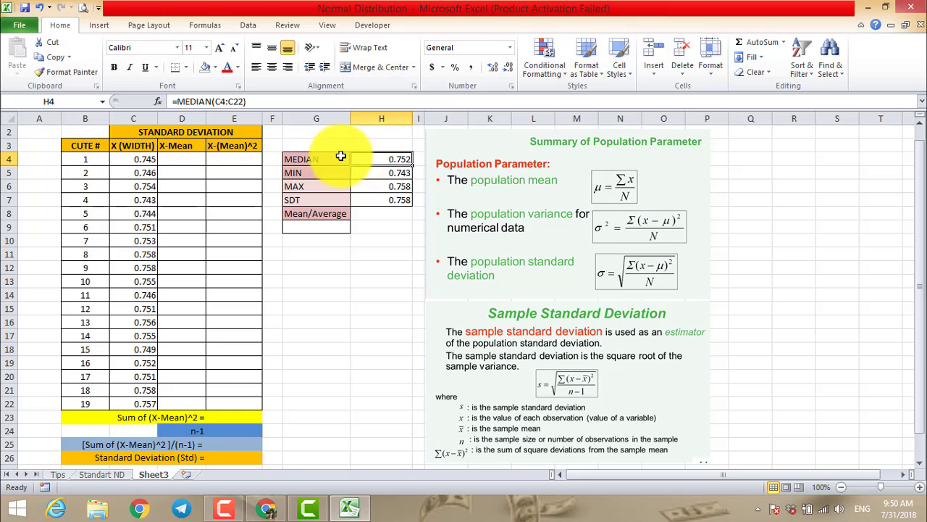
pyautogui.click(183, 102)
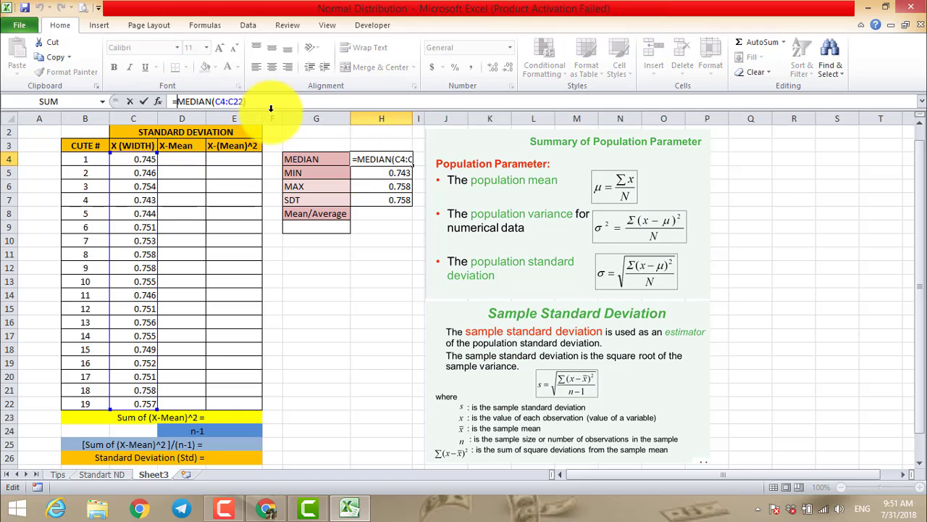
pyautogui.click(364, 159)
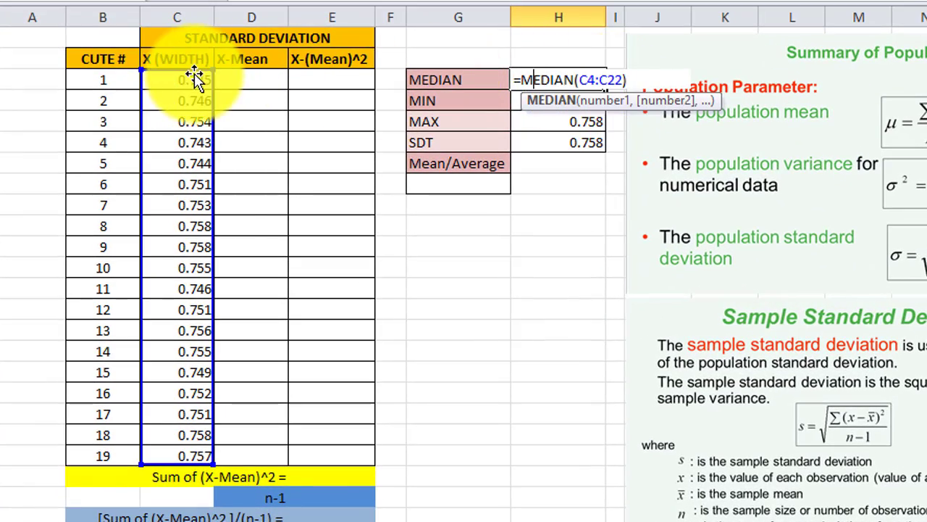
pyautogui.moveTo(194, 78); pyautogui.dragTo(207, 226)
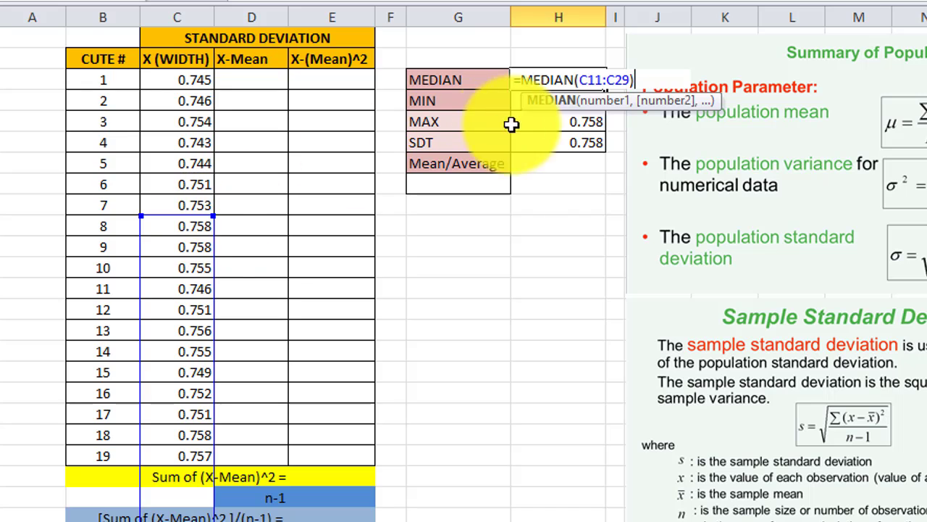
pyautogui.moveTo(179, 81); pyautogui.dragTo(155, 457)
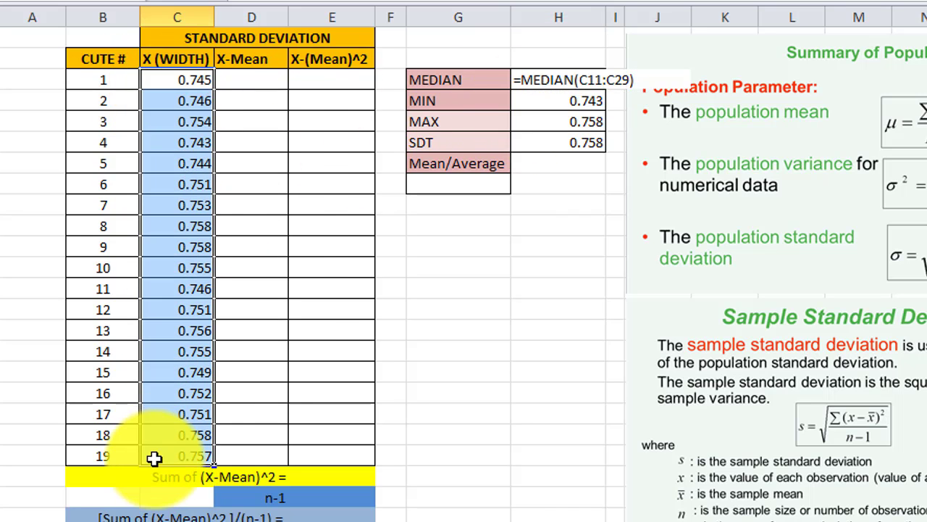
pyautogui.click(584, 80)
pyautogui.press('BackSpace')
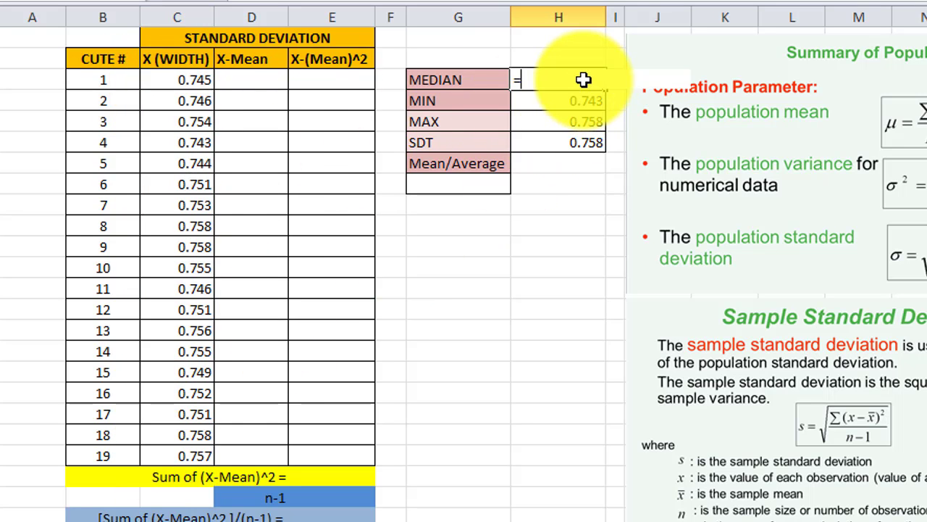
pyautogui.write('=median(')
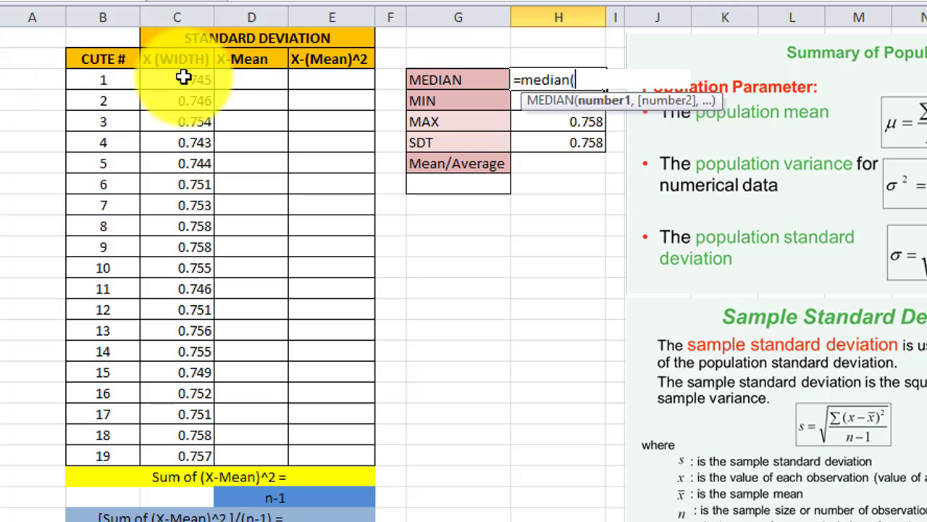
pyautogui.moveTo(184, 77); pyautogui.dragTo(196, 455)
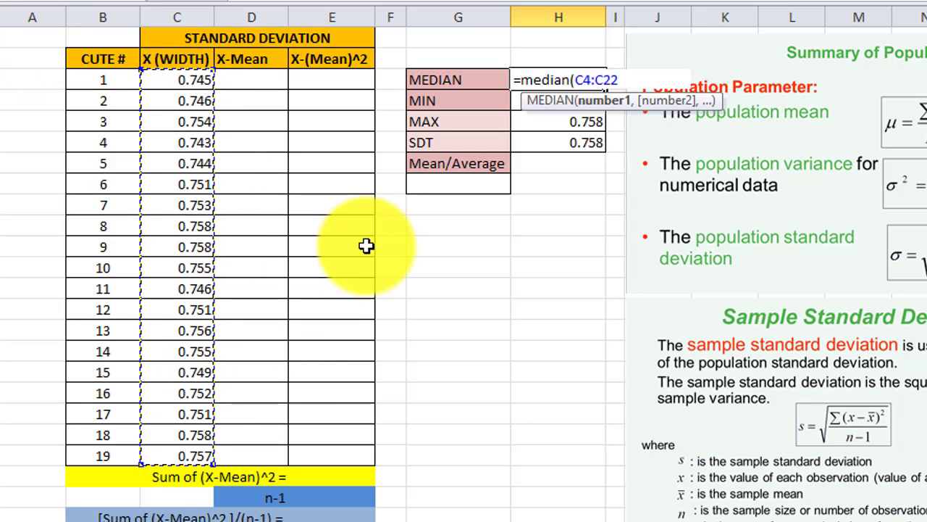
pyautogui.write(')')
pyautogui.press('Return')
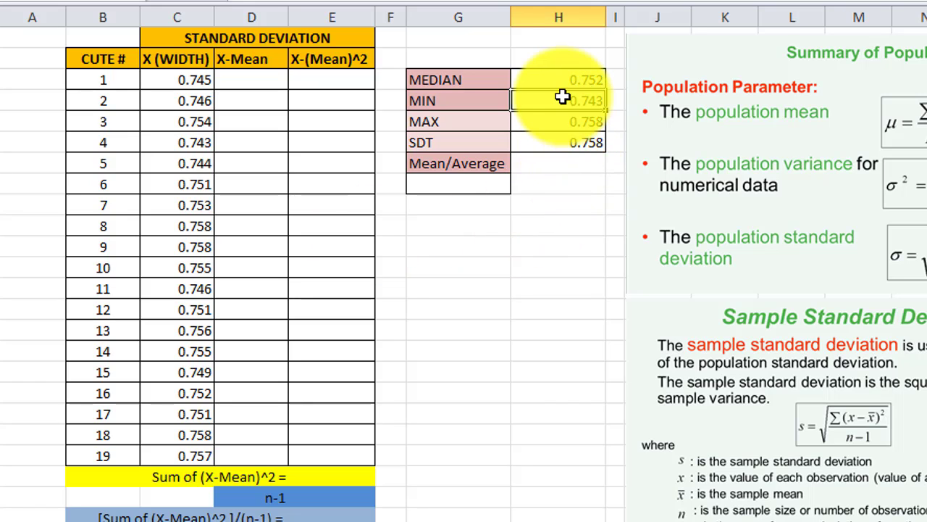
# Enter =MIN(C4:C22) for the minimum width, giving 0.743.
pyautogui.write('=')
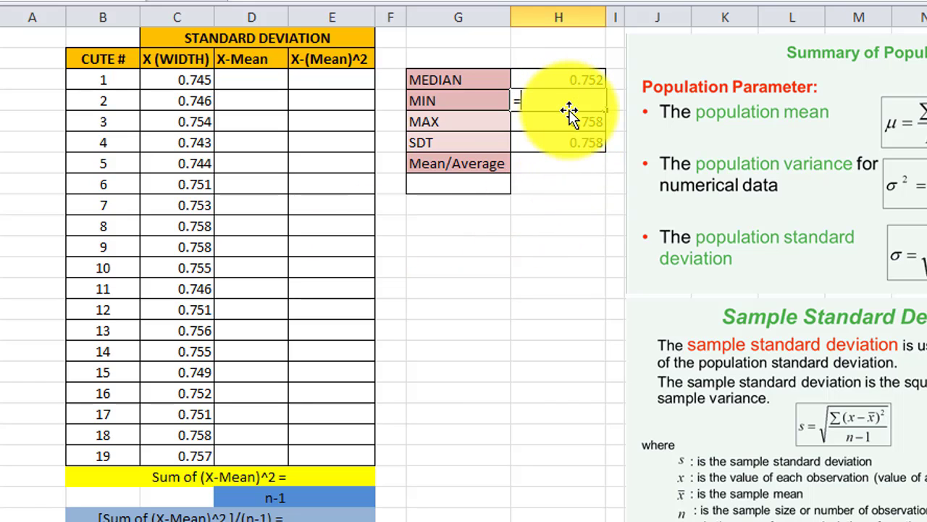
pyautogui.write('min')
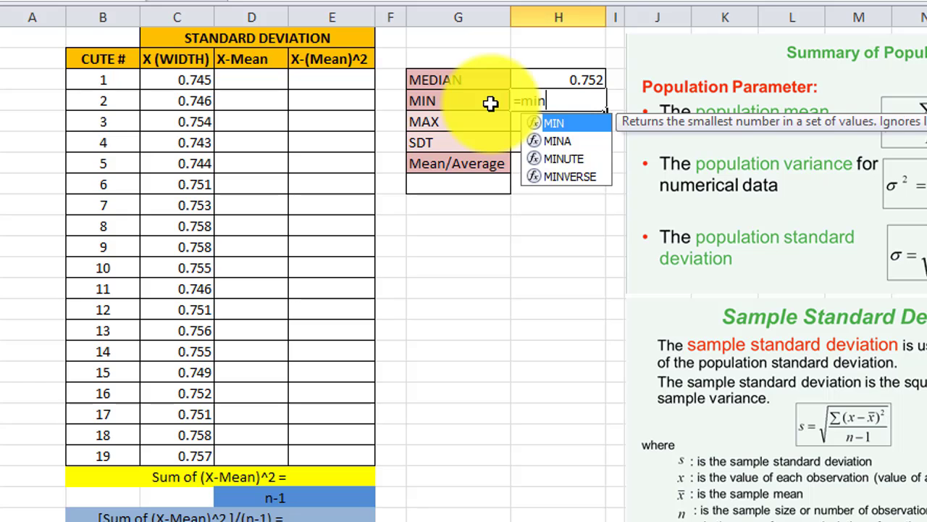
pyautogui.write('(')
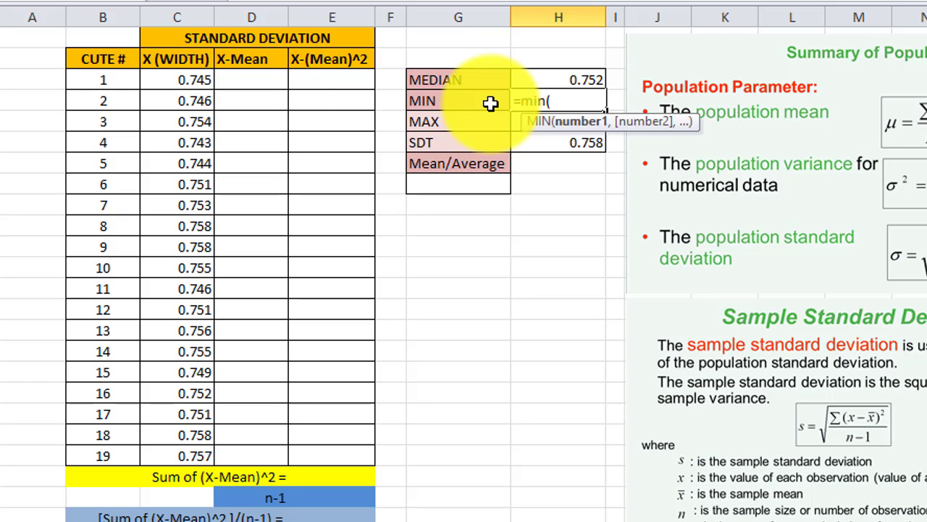
pyautogui.moveTo(182, 87); pyautogui.dragTo(212, 457)
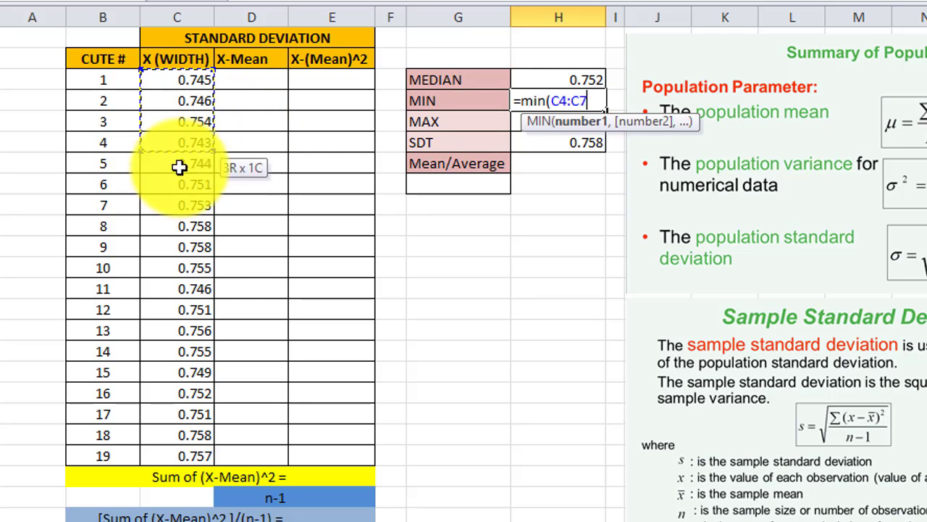
pyautogui.write(')')
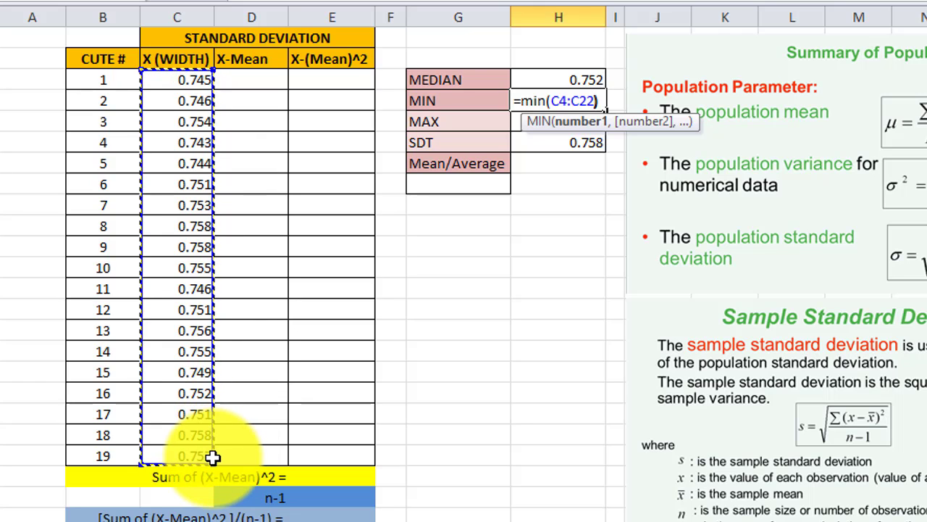
pyautogui.press('Return')
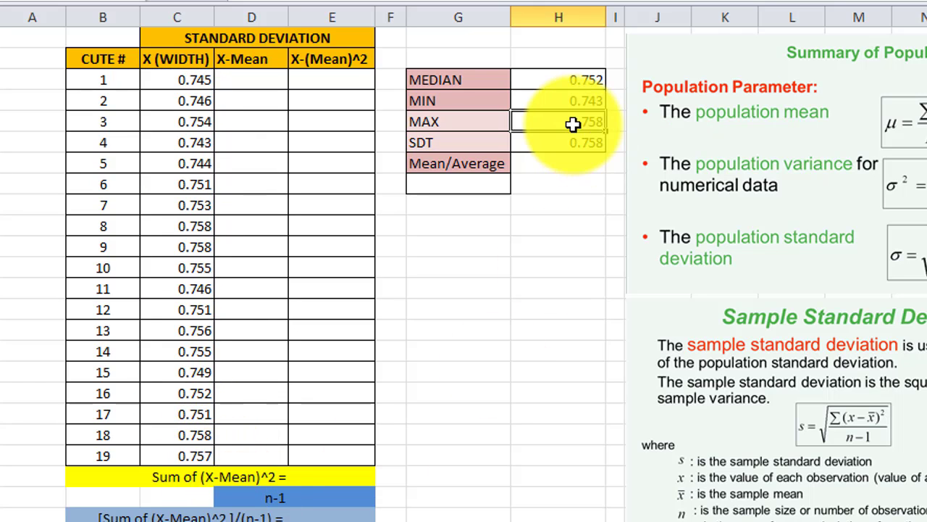
# Correct the MAX formula's row numbers so its range covers the width column.
pyautogui.doubleClick(583, 124)
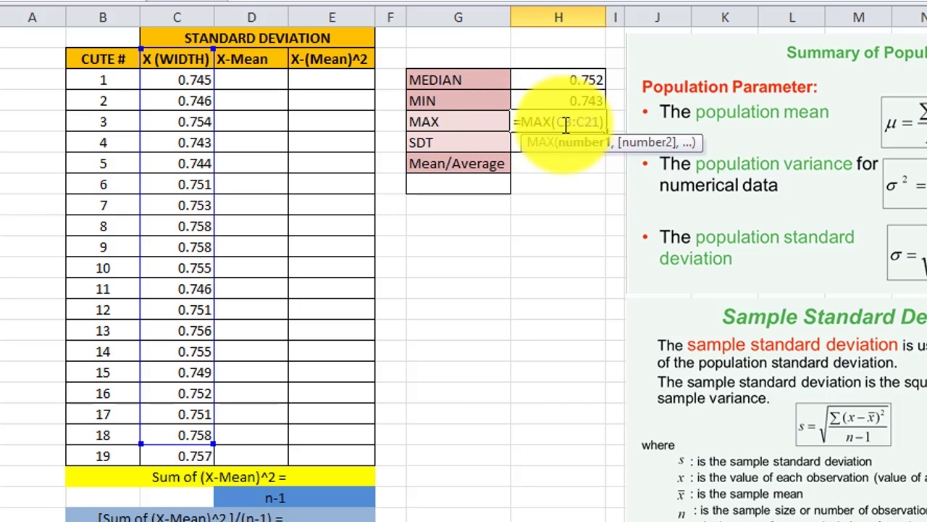
pyautogui.click(197, 80)
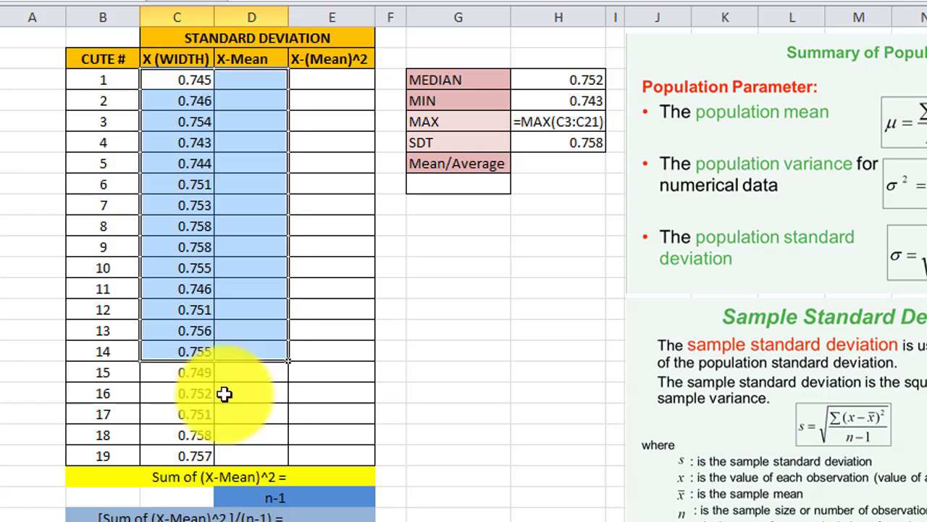
pyautogui.moveTo(197, 80); pyautogui.dragTo(194, 456)
pyautogui.doubleClick(563, 123)
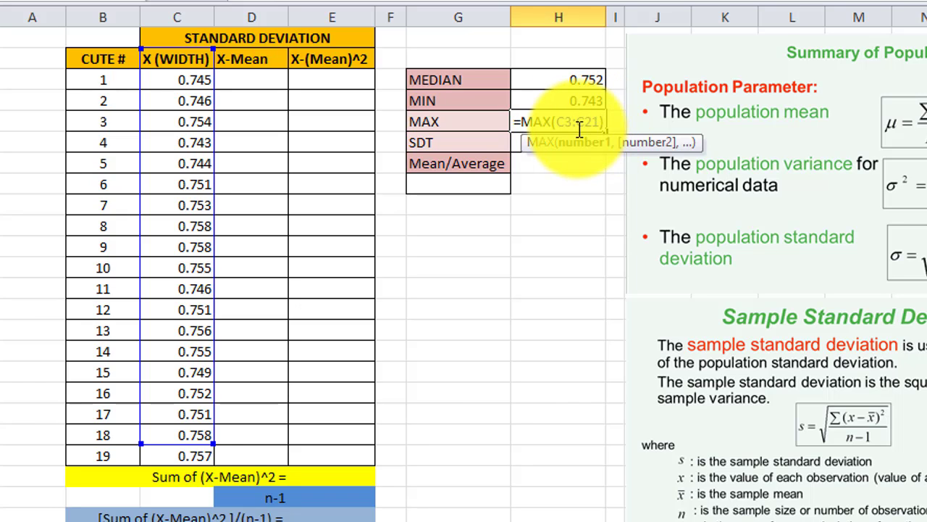
pyautogui.press('BackSpace')
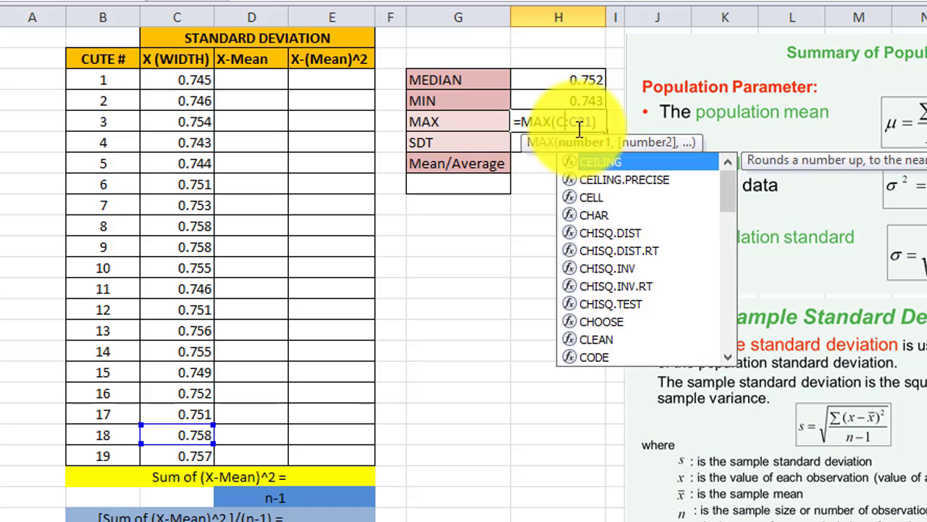
pyautogui.write('4')
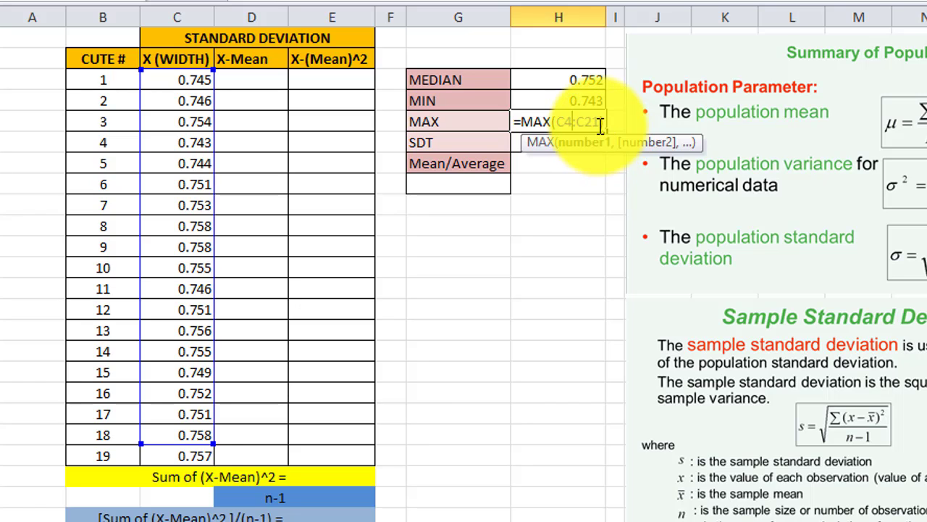
pyautogui.press('BackSpace')
pyautogui.write('3')
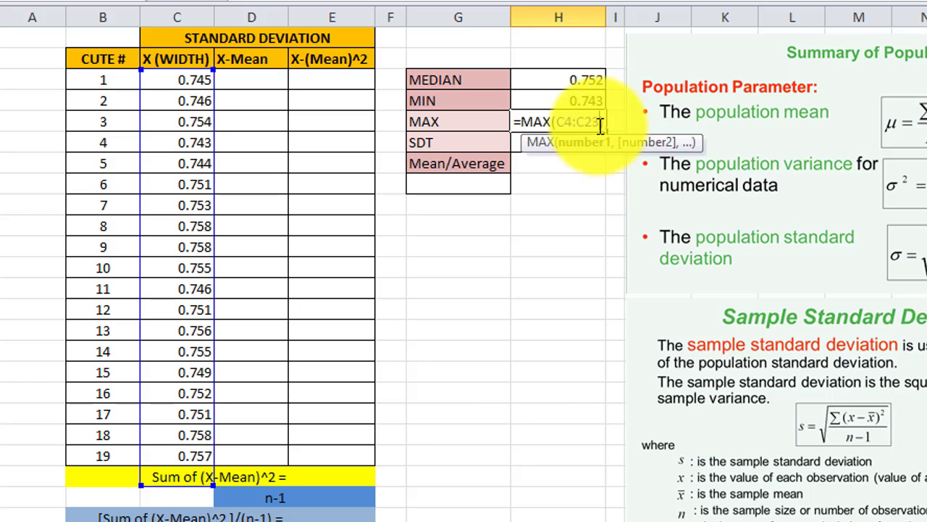
pyautogui.press('Return')
# Recheck the MIN formula, then fix the MAX range's last row so it returns 0.758.
pyautogui.click(576, 104)
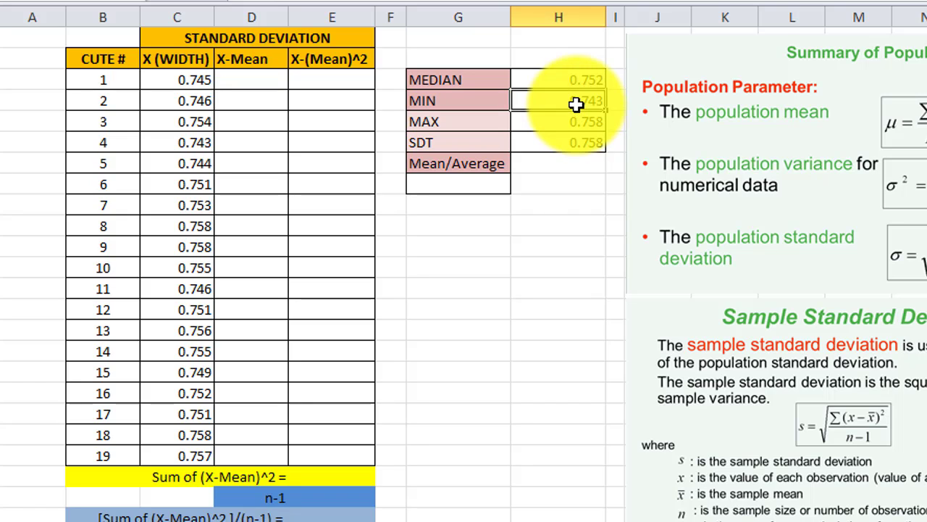
pyautogui.doubleClick(576, 104)
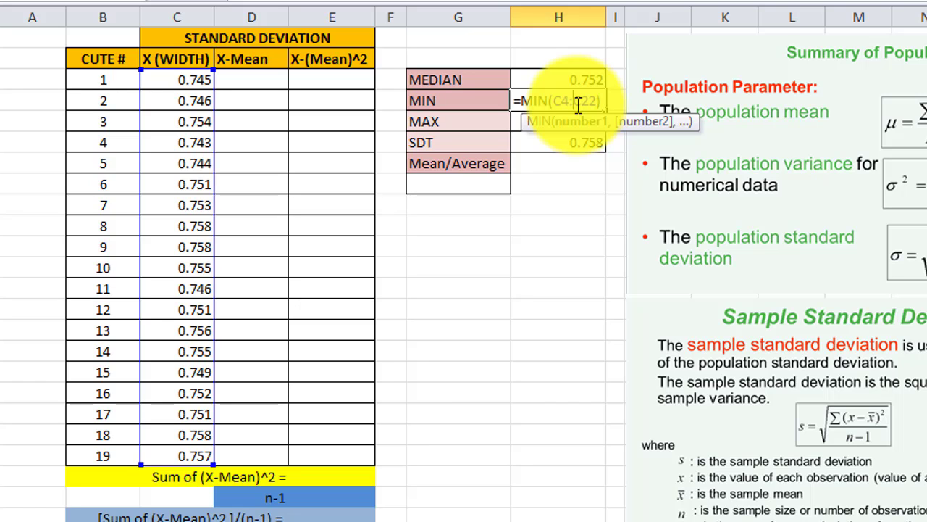
pyautogui.click(574, 83)
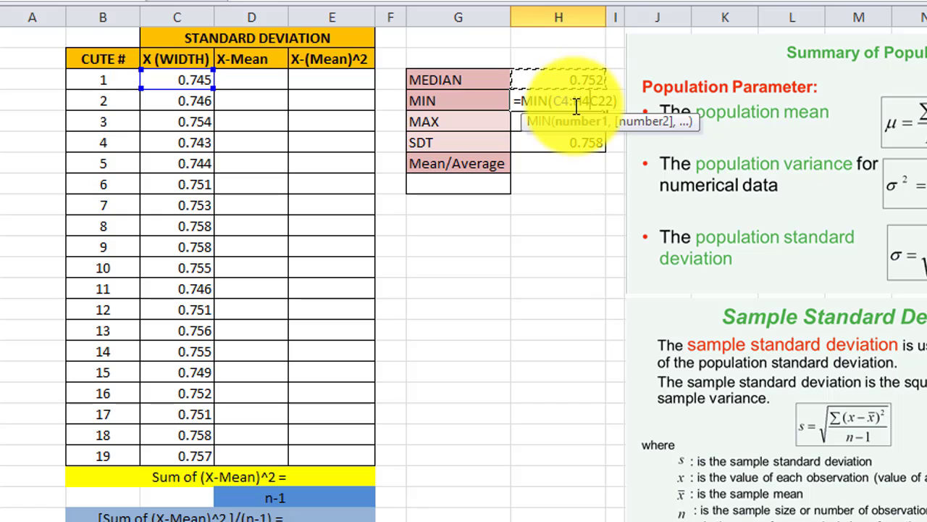
pyautogui.press('Return')
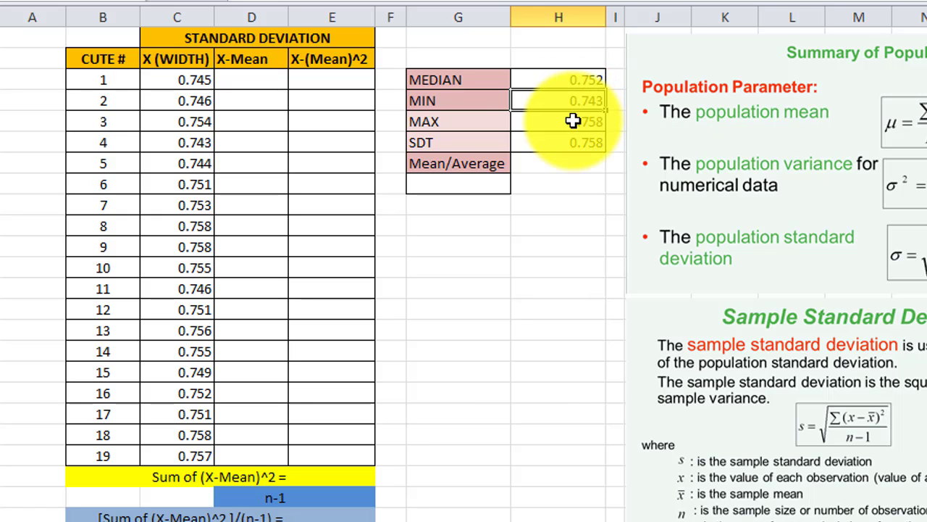
pyautogui.doubleClick(574, 122)
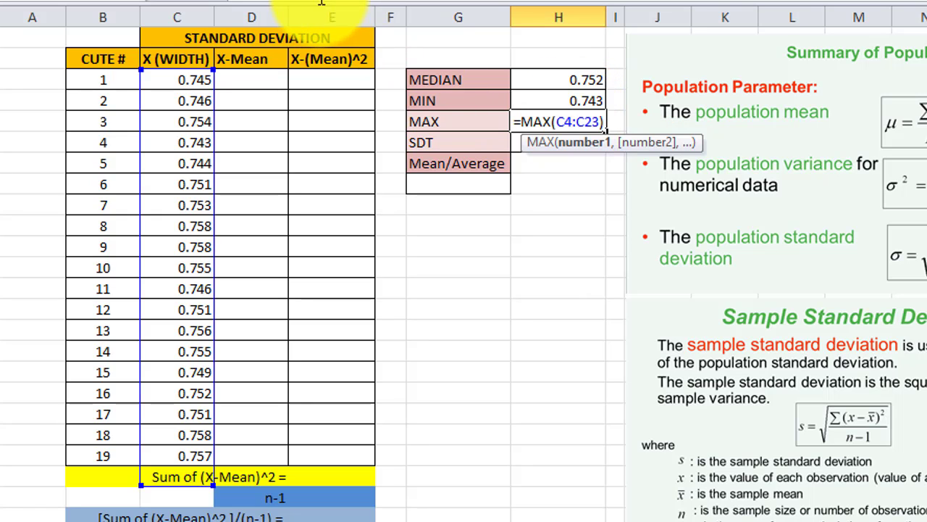
pyautogui.press('Return')
pyautogui.press('BackSpace')
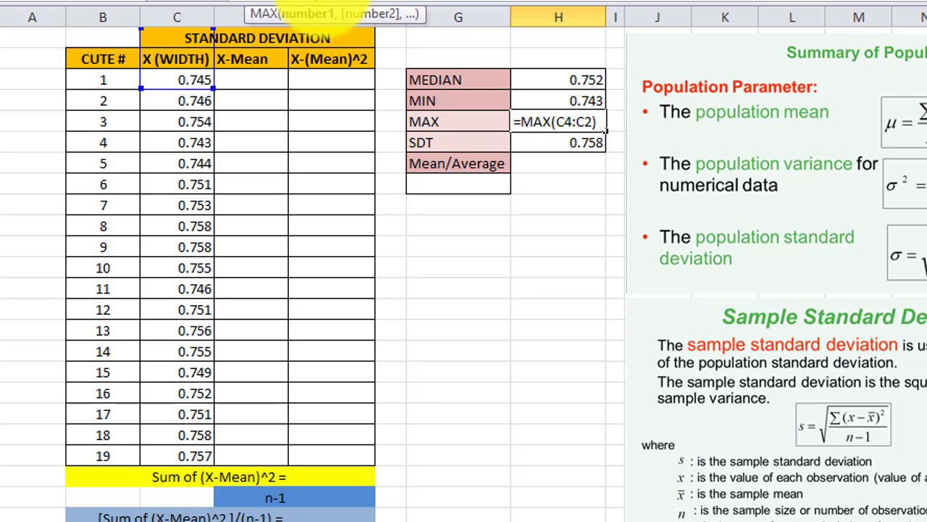
pyautogui.write('2')
pyautogui.press('Return')
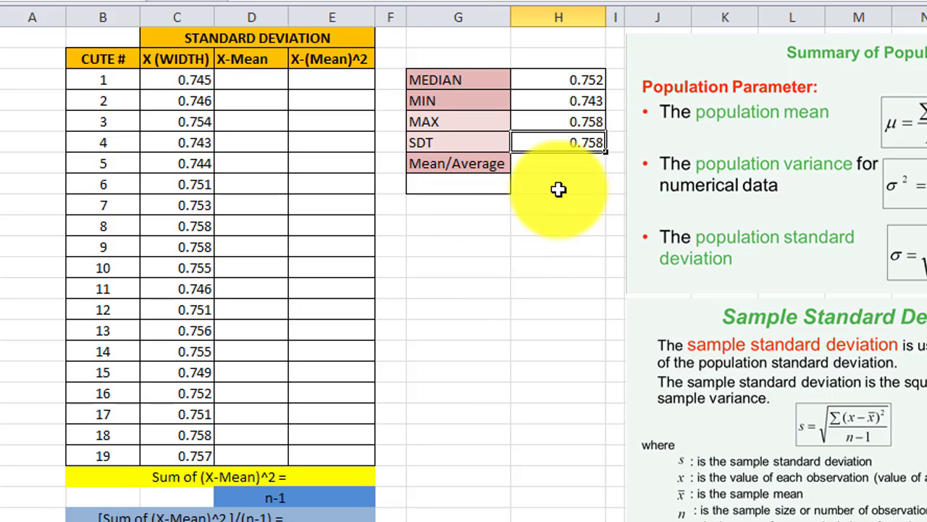
# Enter =AVERAGE(C4:C22) in the Mean/Average cell, showing 0.752.
pyautogui.click(566, 163)
pyautogui.write('=')
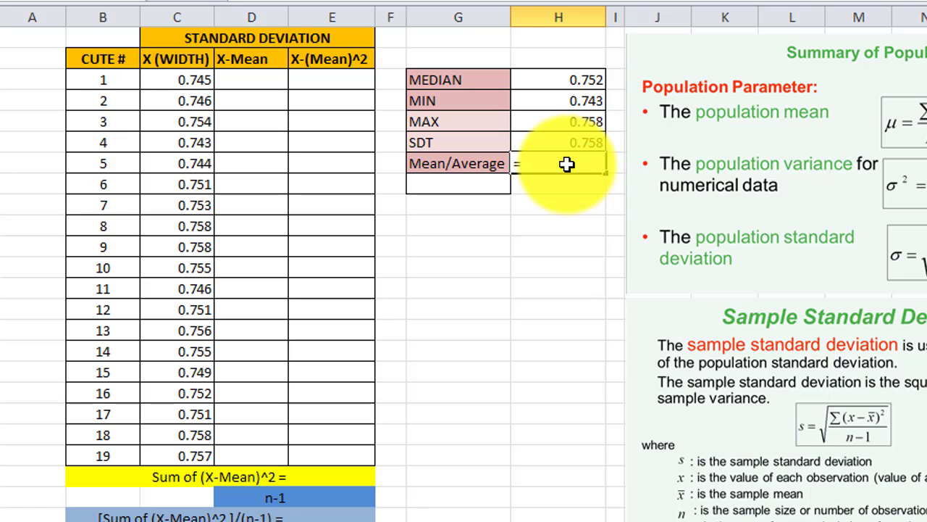
pyautogui.write('average')
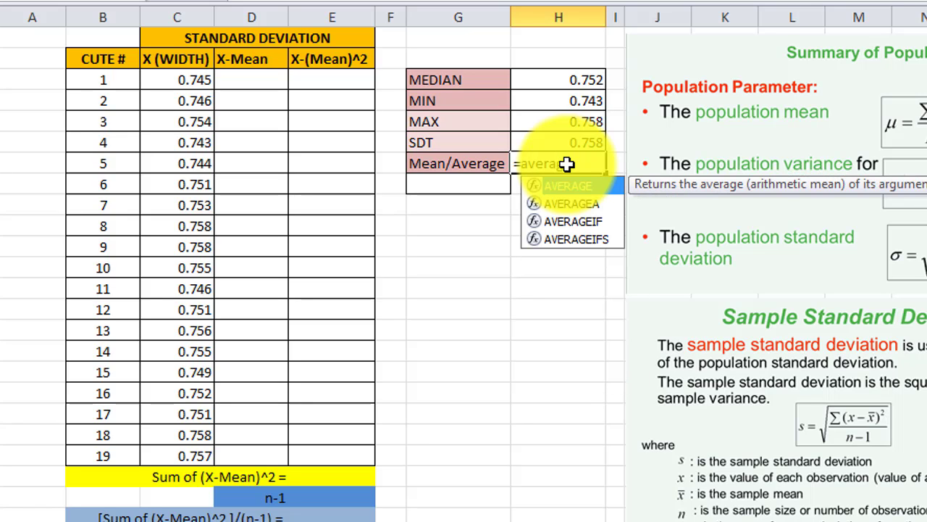
pyautogui.write('(')
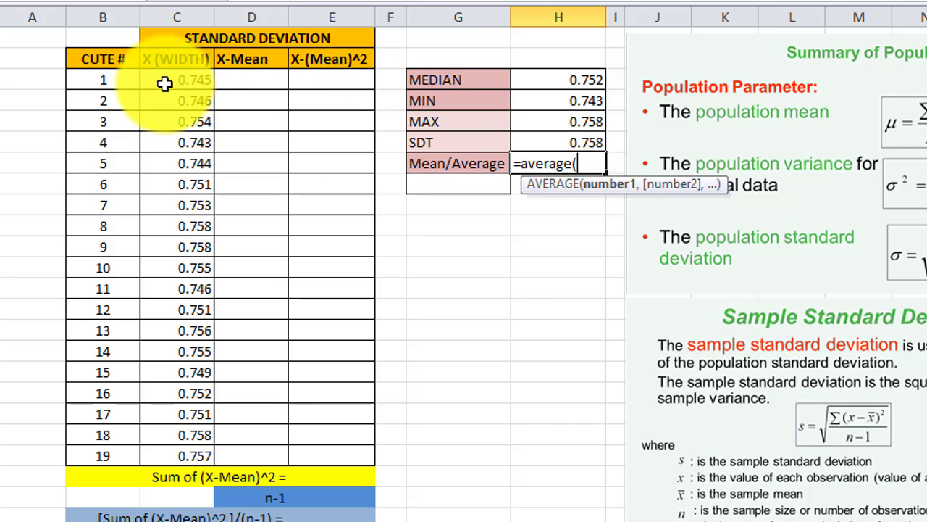
pyautogui.moveTo(165, 84); pyautogui.dragTo(185, 446)
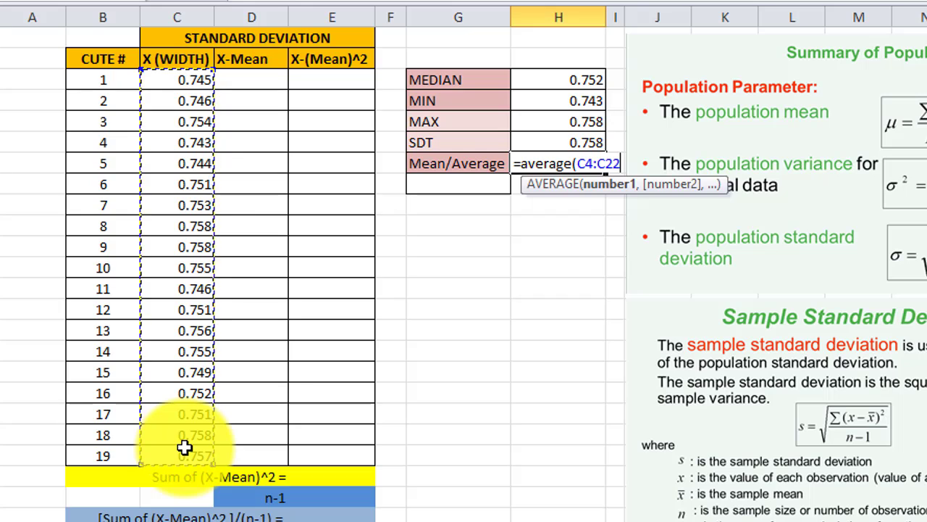
pyautogui.write(')')
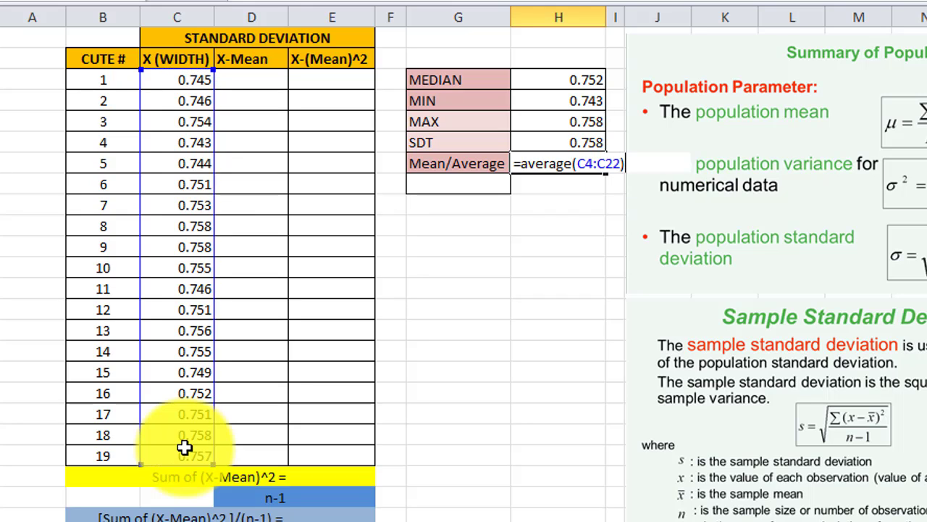
pyautogui.press('Return')
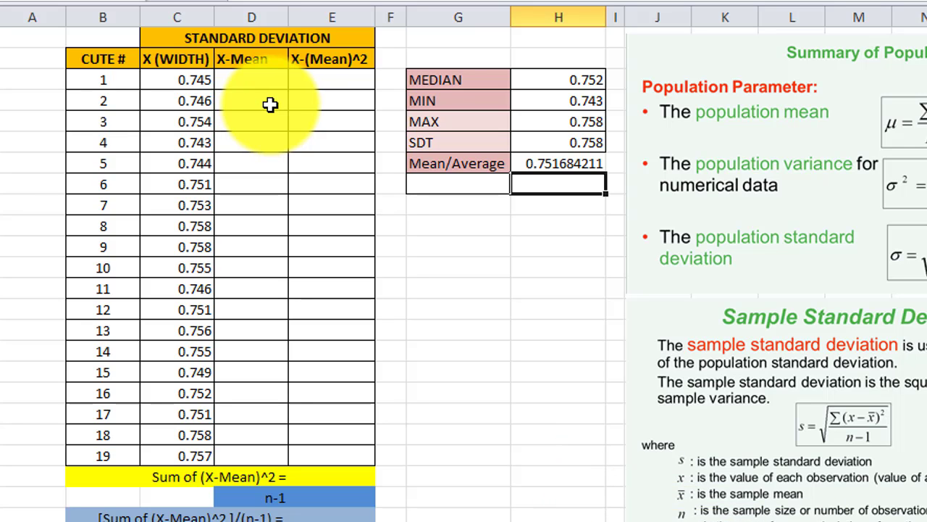
pyautogui.click(246, 77)
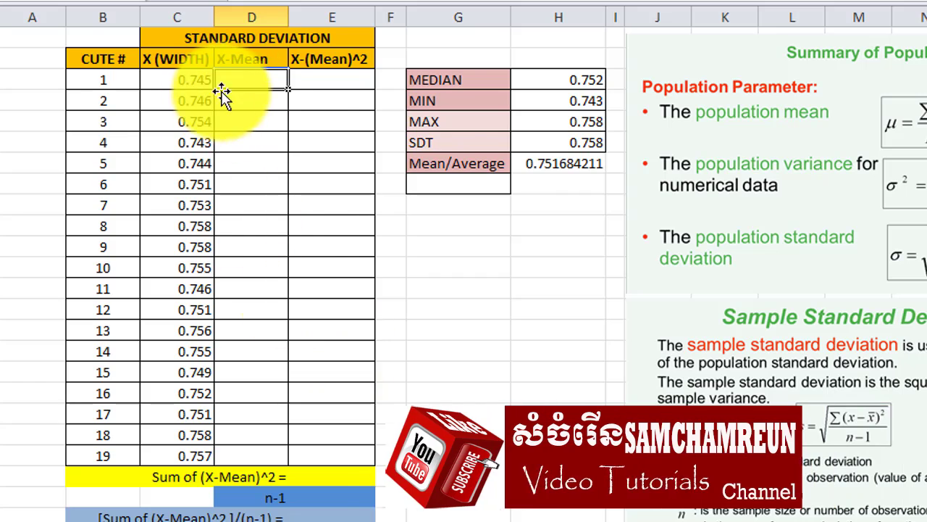
pyautogui.click(572, 164)
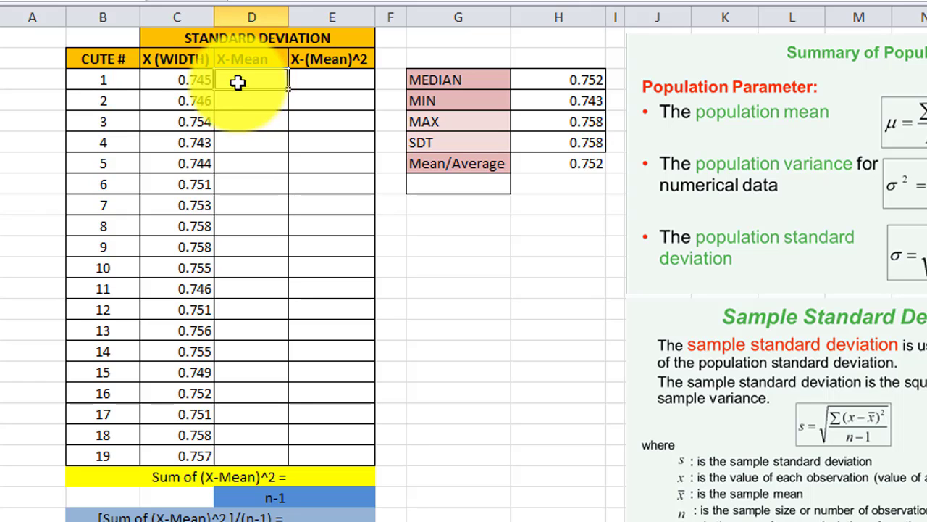
# Fill D4:D22 with =C4-$H$8, each width minus the absolute mean reference.
pyautogui.click(184, 87)
pyautogui.moveTo(184, 87); pyautogui.dragTo(180, 455)
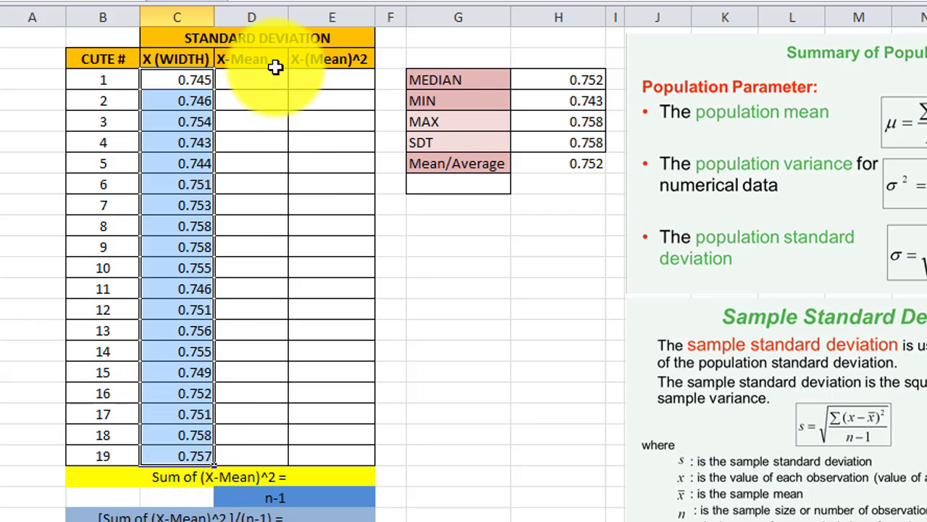
pyautogui.click(254, 86)
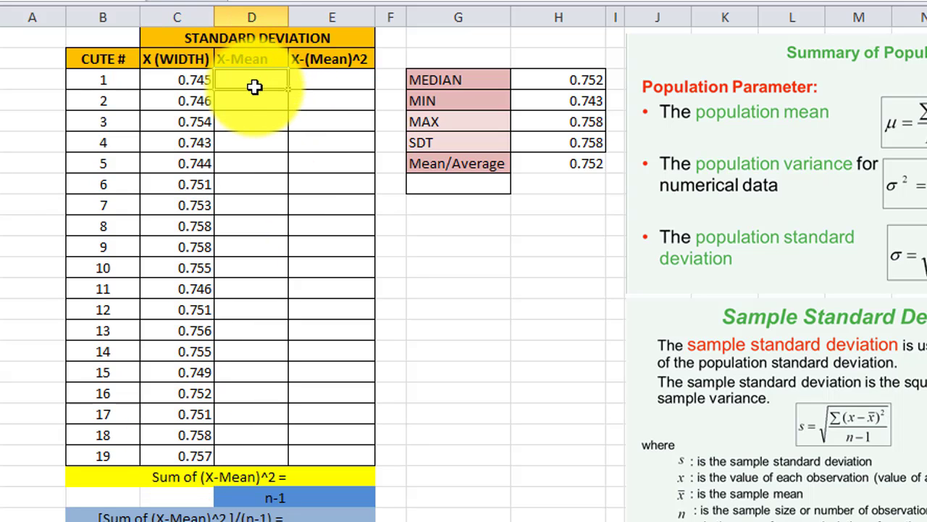
pyautogui.write('=')
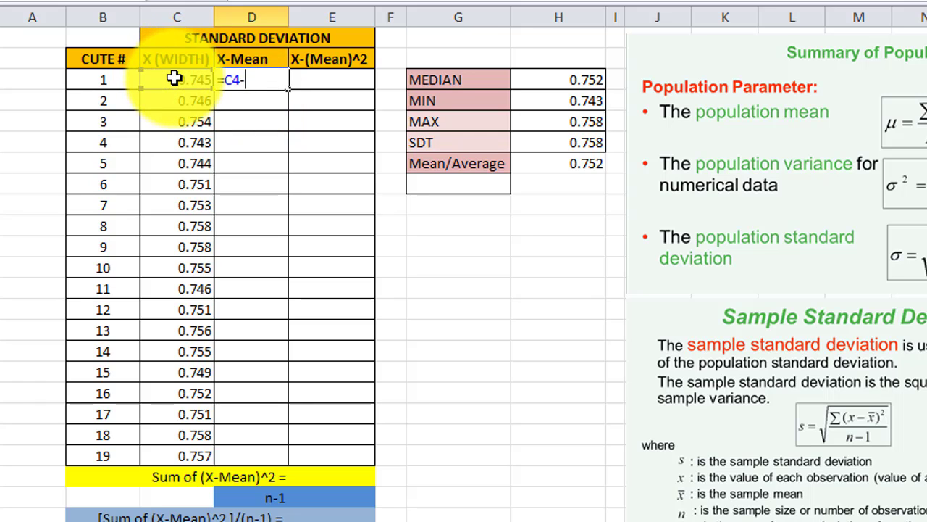
pyautogui.click(571, 163)
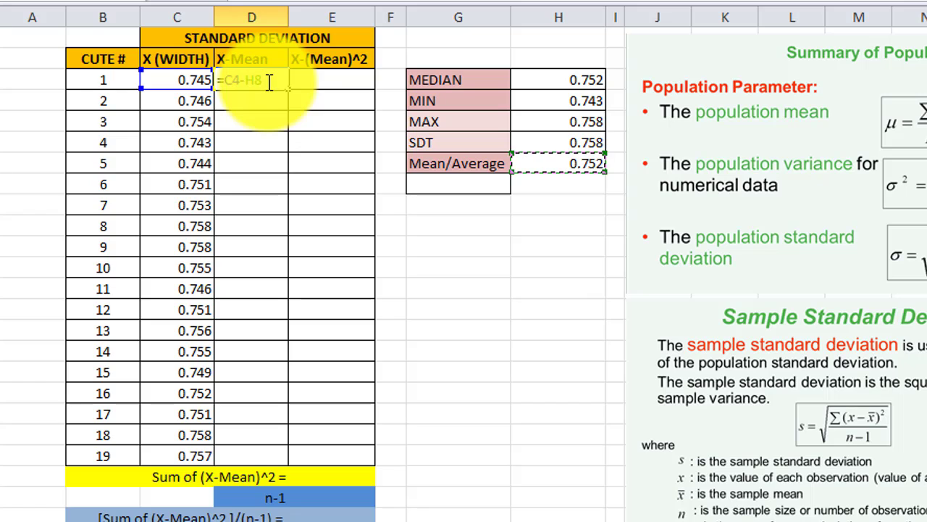
pyautogui.press('F4')
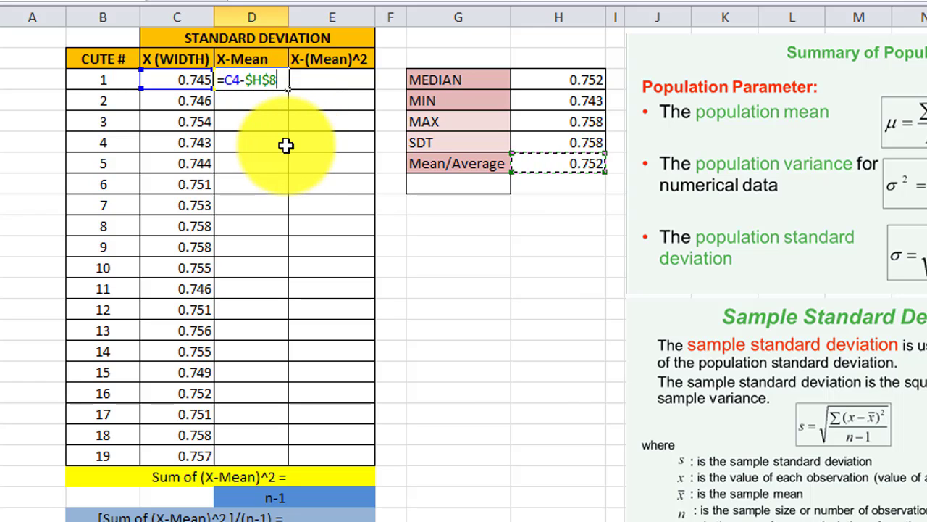
pyautogui.hotkey('ctrl', 'Return')
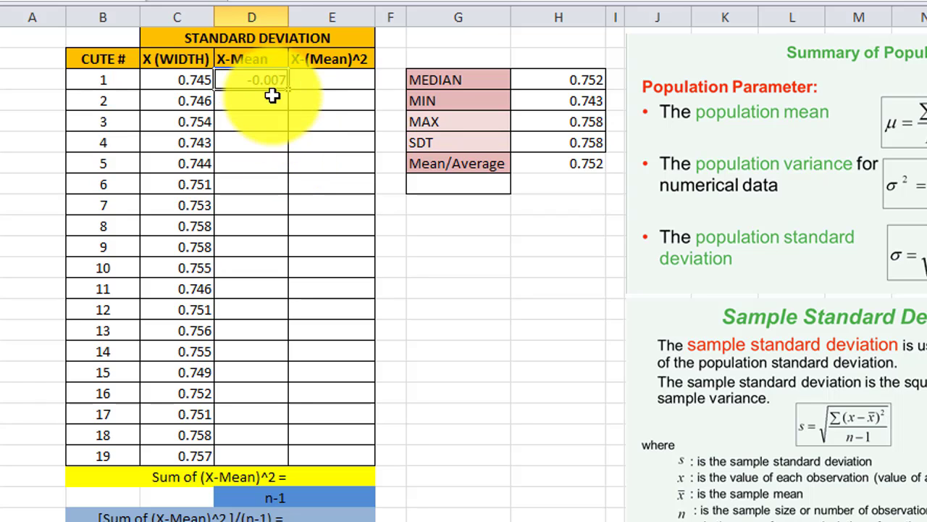
pyautogui.moveTo(289, 88); pyautogui.dragTo(251, 451)
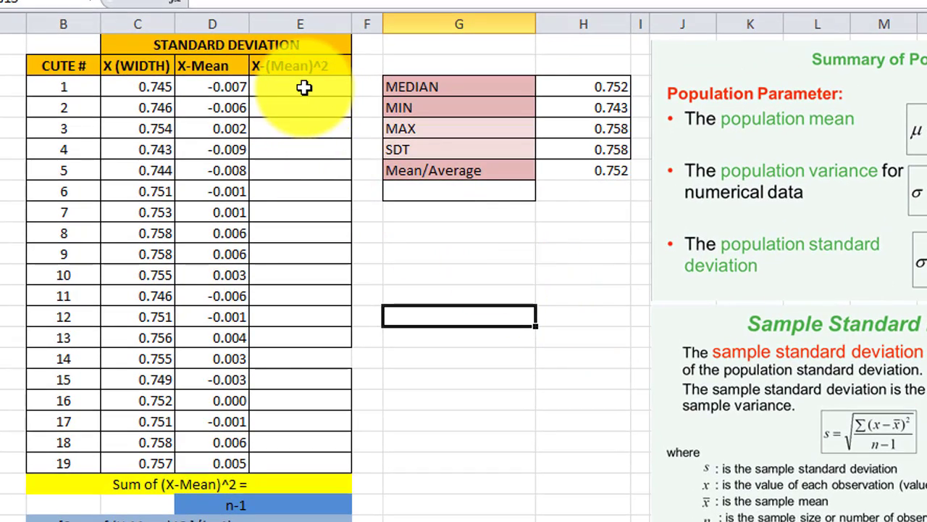
# Fill E4:E22 with =D4^2, the squared deviation of each width.
pyautogui.click(305, 87)
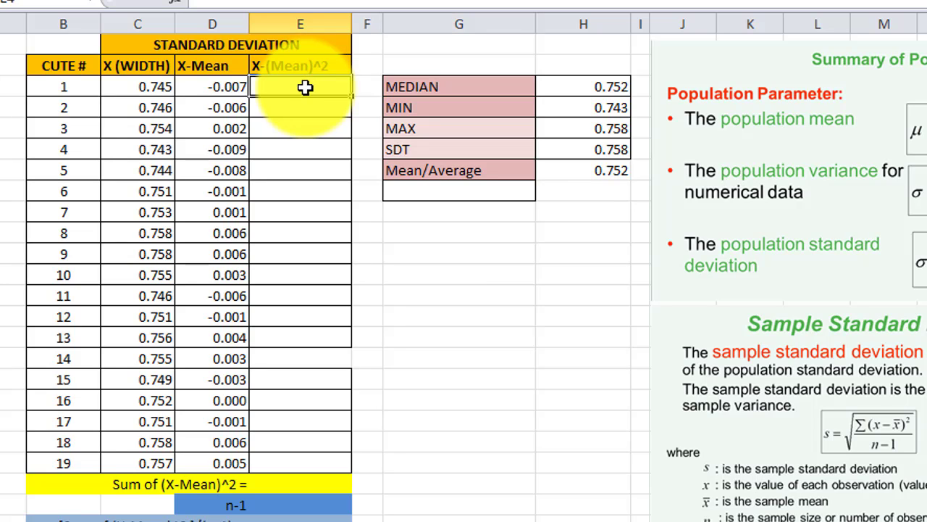
pyautogui.write('=')
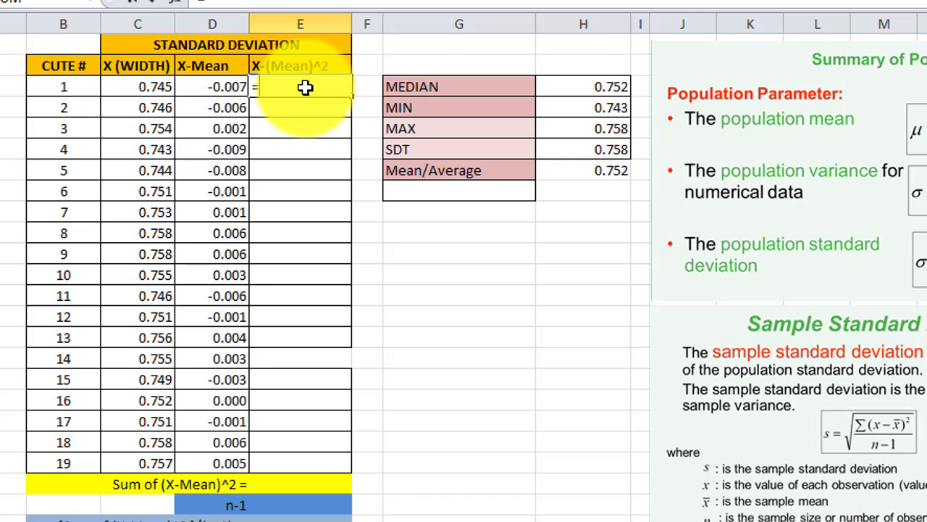
pyautogui.click(211, 88)
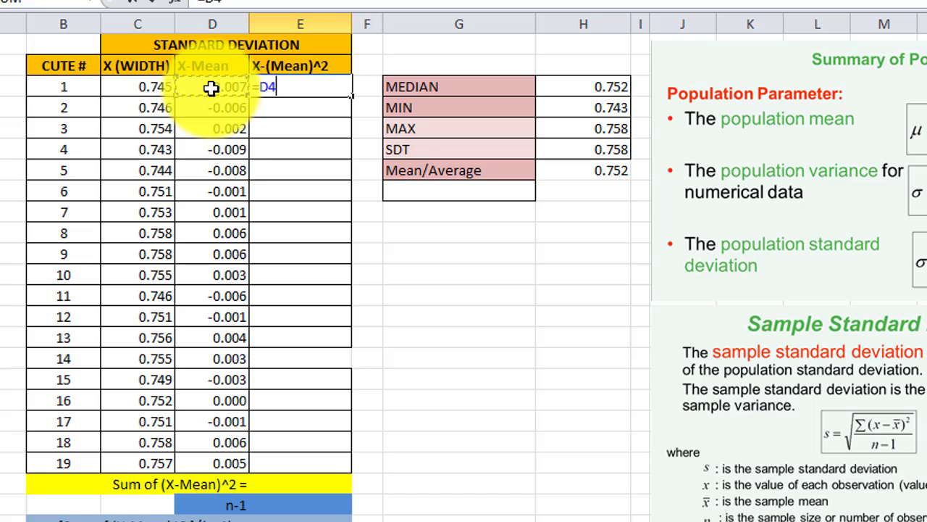
pyautogui.write('^2')
pyautogui.press('Return')
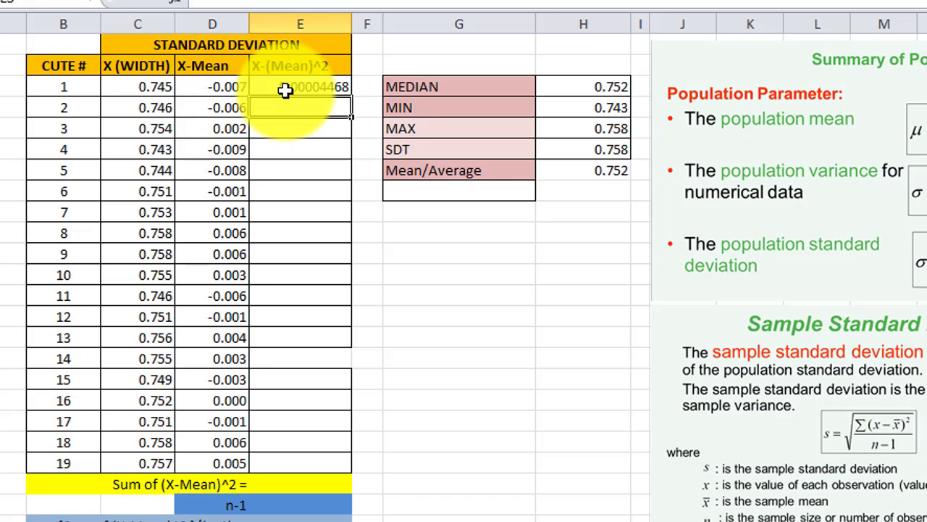
pyautogui.click(290, 88)
pyautogui.moveTo(352, 96); pyautogui.dragTo(337, 470)
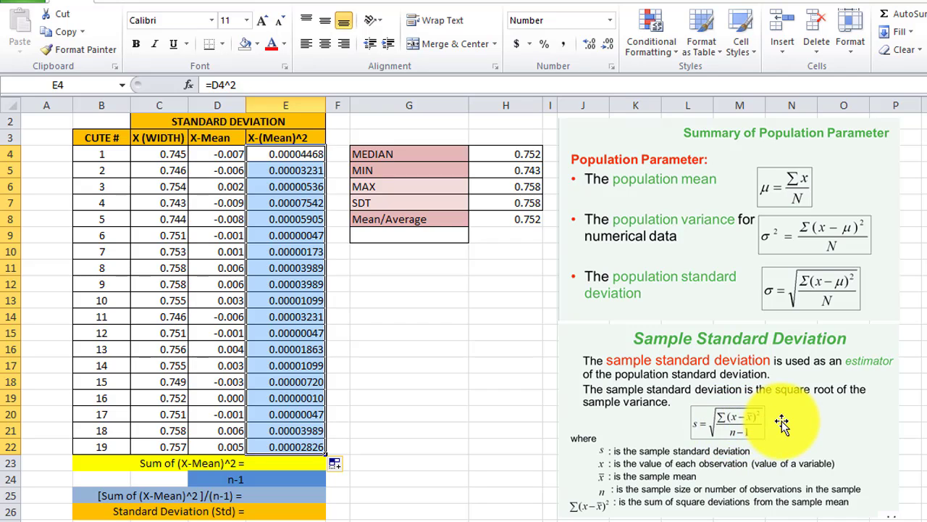
# Enter =SUM(E4:E22) in E23 to total the squared deviations as 0.00044811.
pyautogui.click(289, 466)
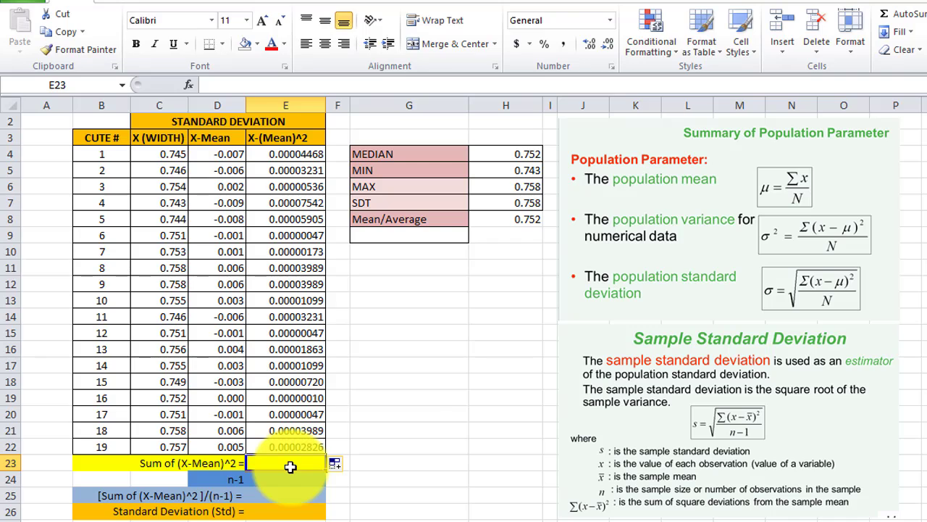
pyautogui.write('=suM(')
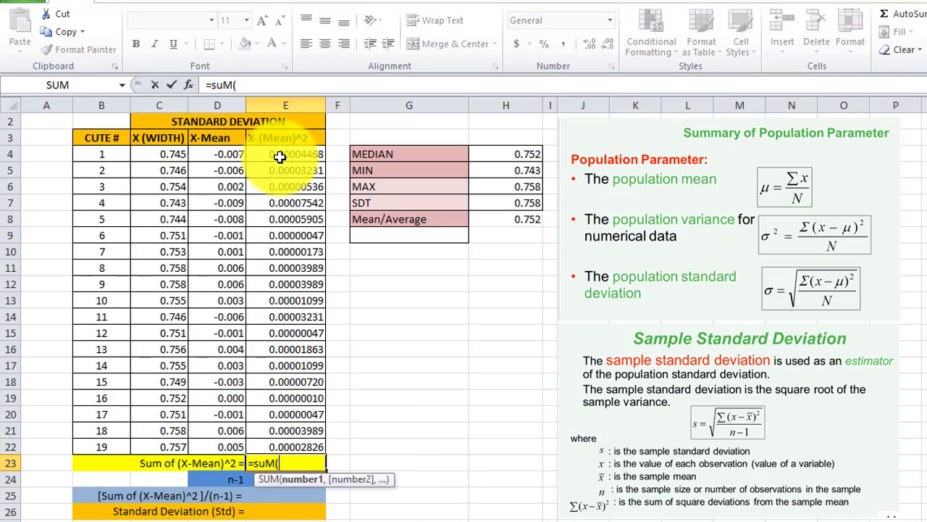
pyautogui.moveTo(280, 158); pyautogui.dragTo(285, 445)
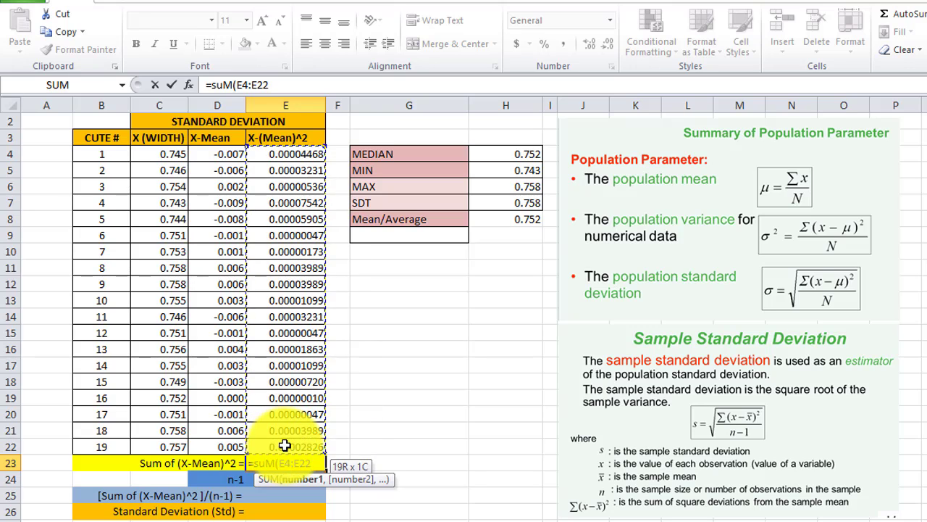
pyautogui.write(')')
pyautogui.press('Return')
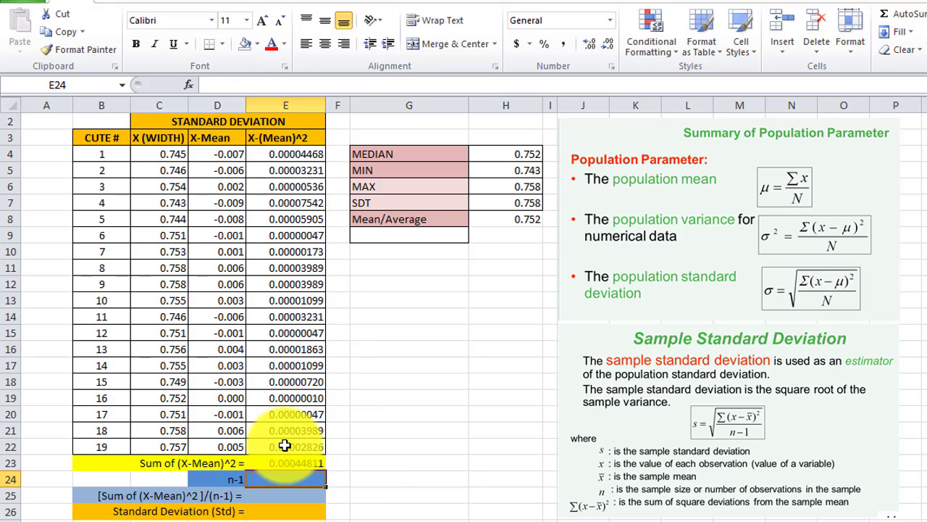
pyautogui.click(289, 462)
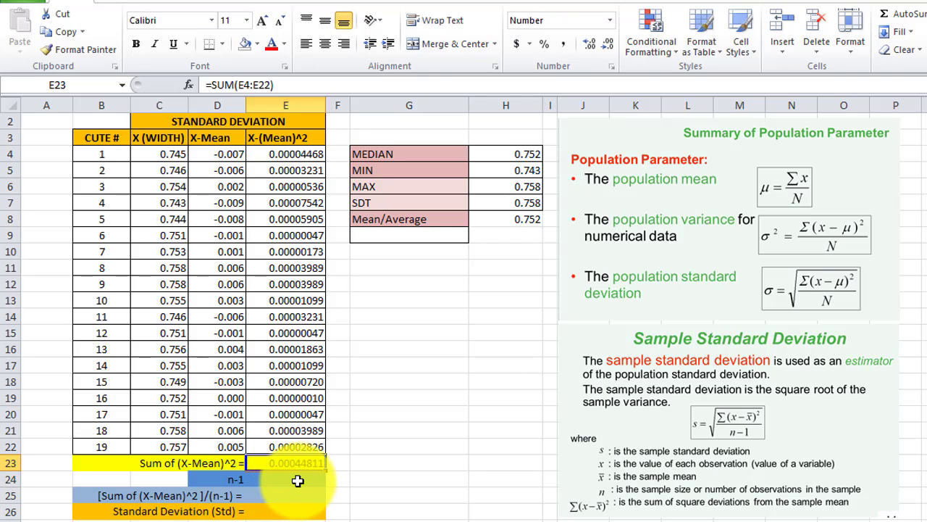
pyautogui.click(298, 480)
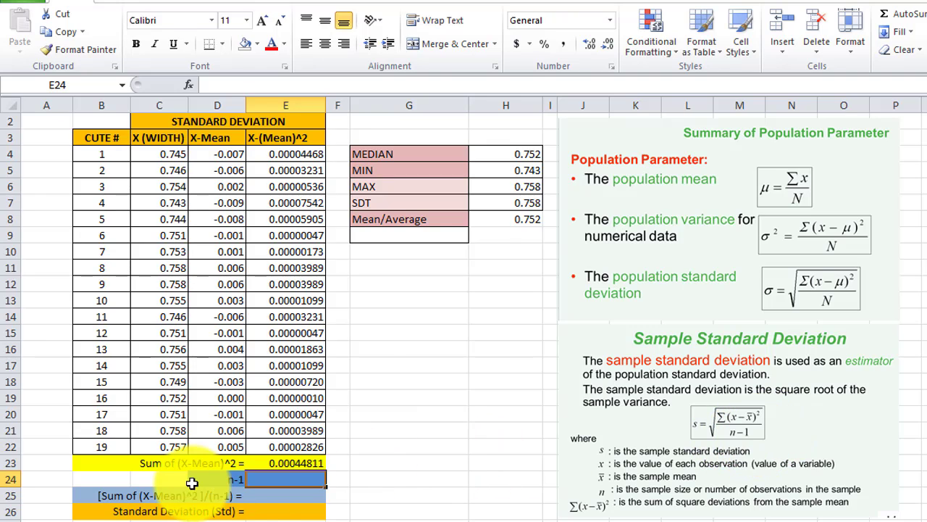
# Make E24 the last cute number in B22 minus one, so n-1 shows 18.
pyautogui.write('=')
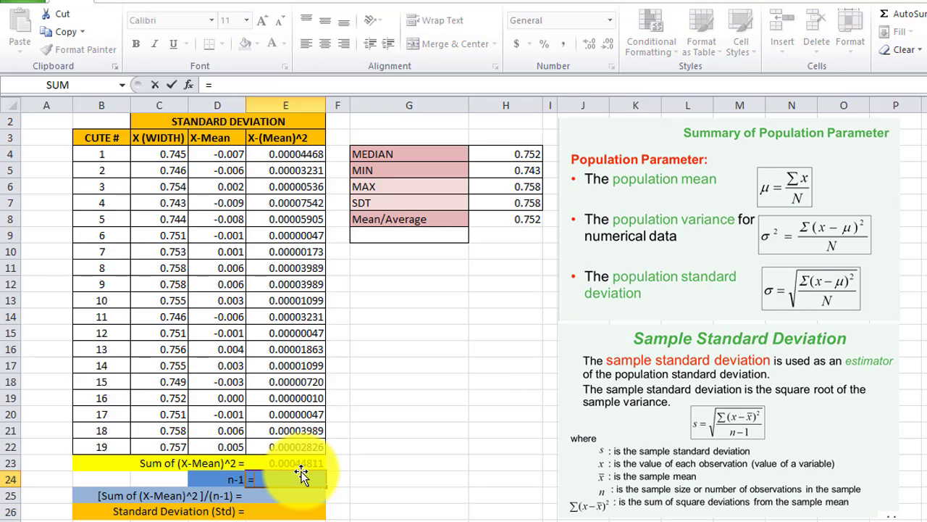
pyautogui.click(114, 442)
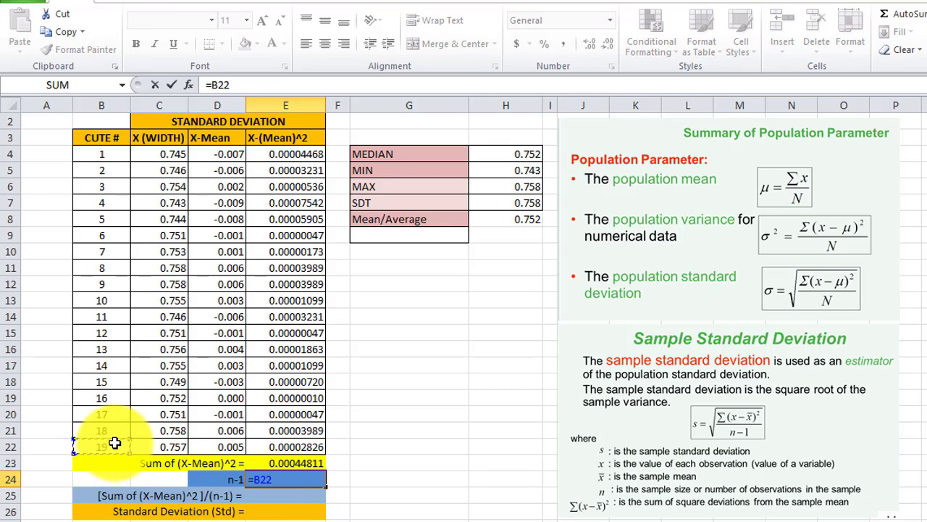
pyautogui.press('Return')
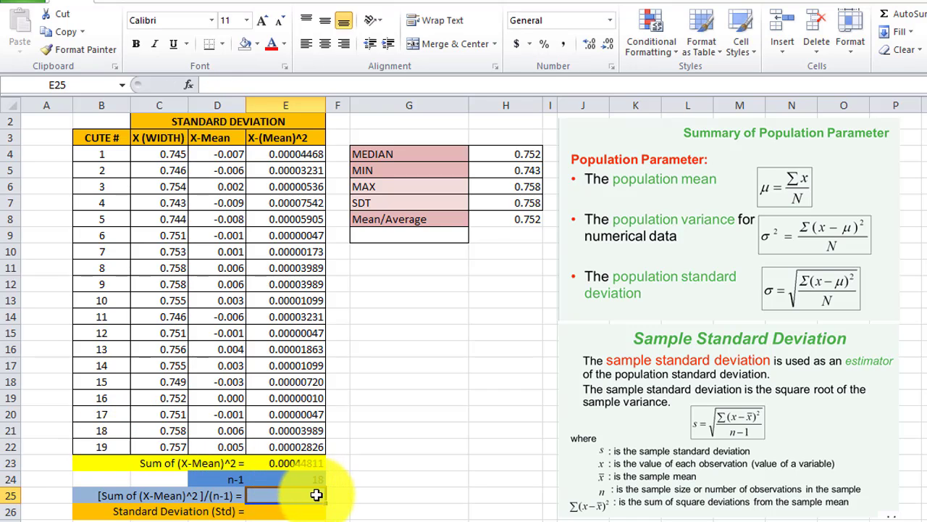
pyautogui.click(290, 461)
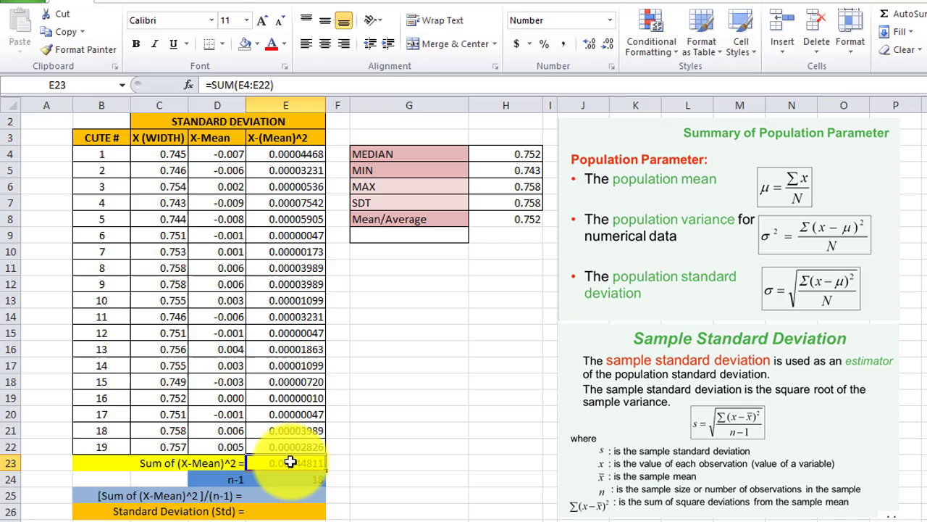
pyautogui.click(299, 497)
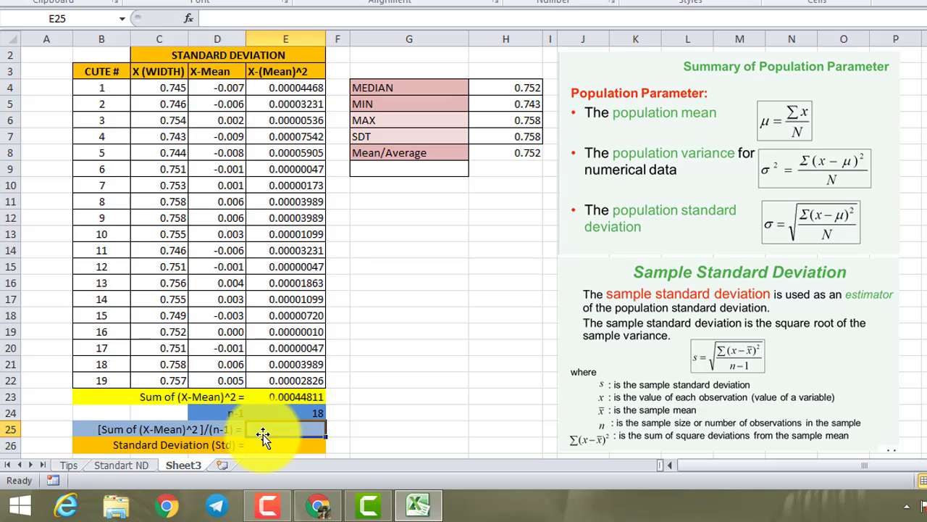
# Enter =E23/E24 in E25, giving the sample variance 2.48947E-05.
pyautogui.write('=')
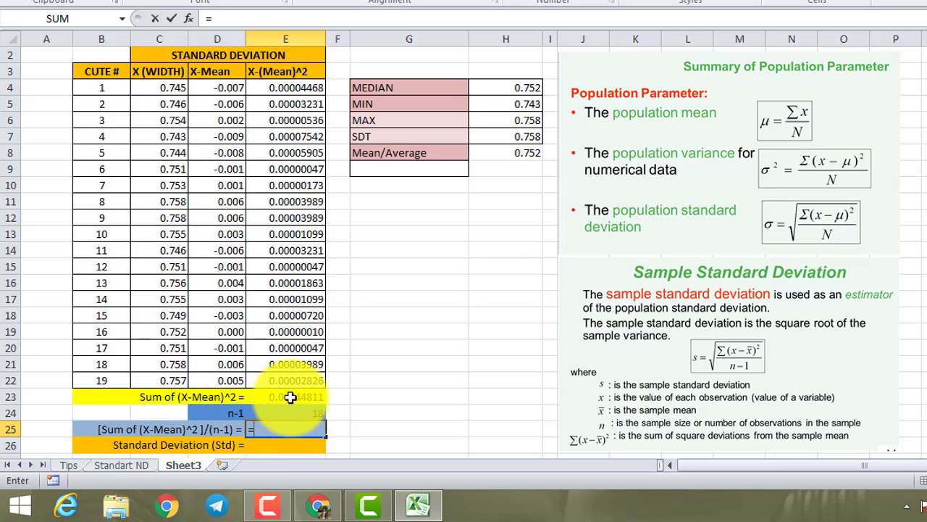
pyautogui.click(290, 397)
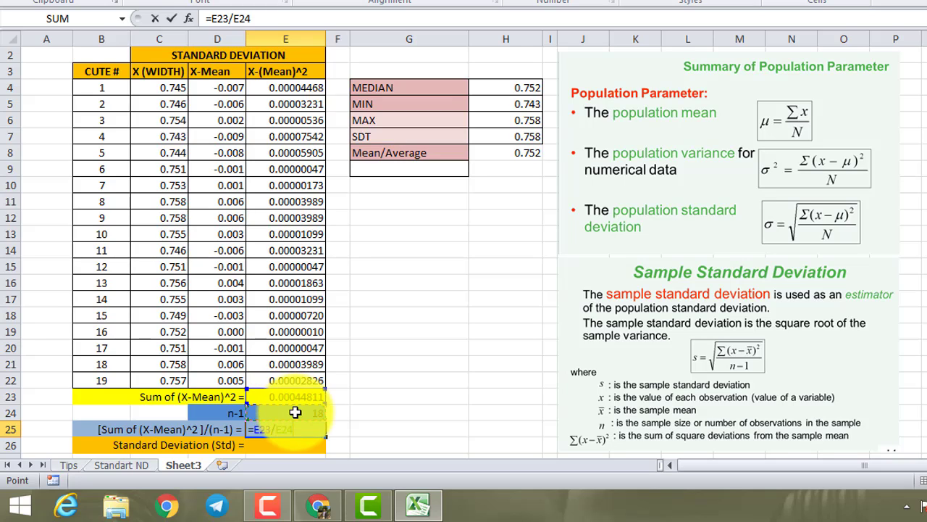
pyautogui.press('Return')
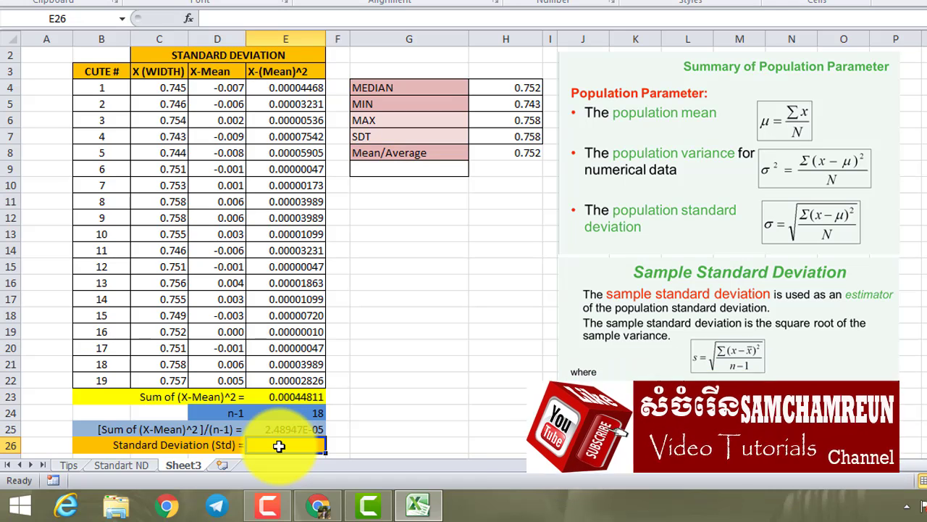
# Enter =SQRT(E25) in E26 for the standard deviation 0.004989463.
pyautogui.write('=')
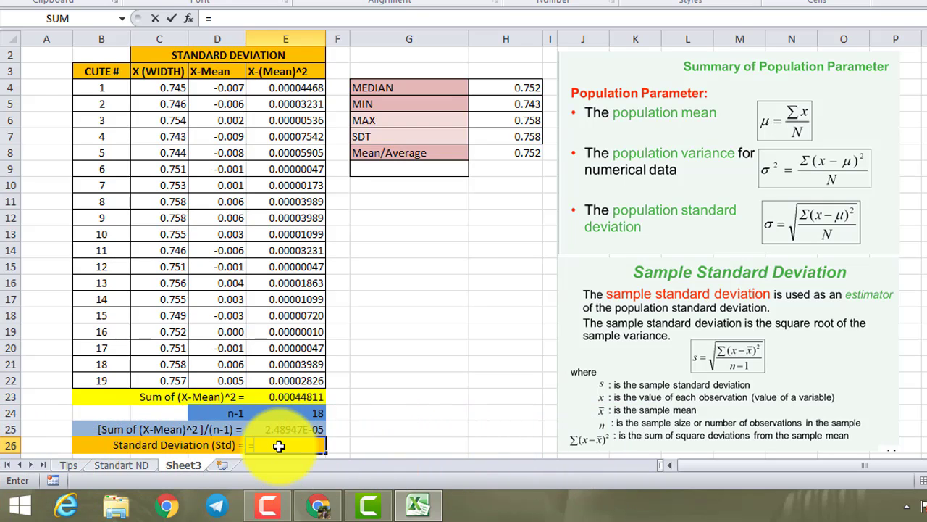
pyautogui.write('sqr')
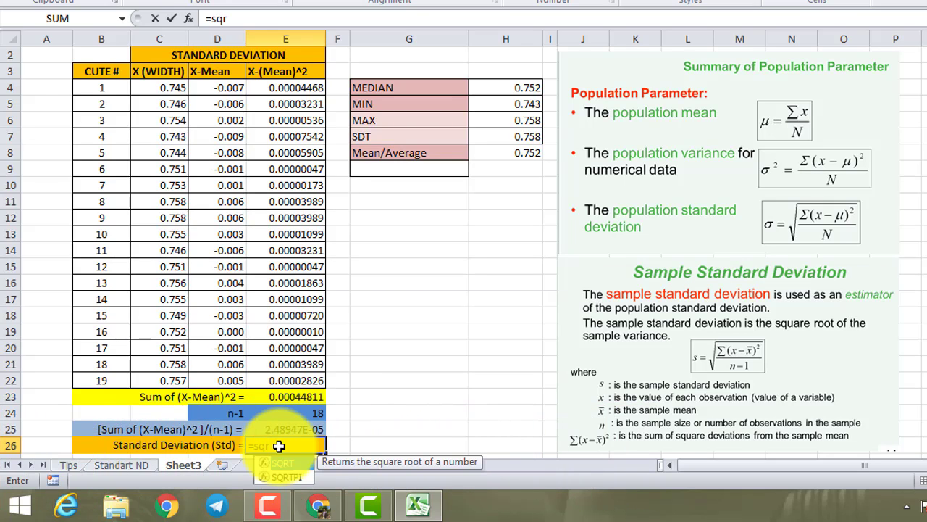
pyautogui.write('t')
pyautogui.write('(E25')
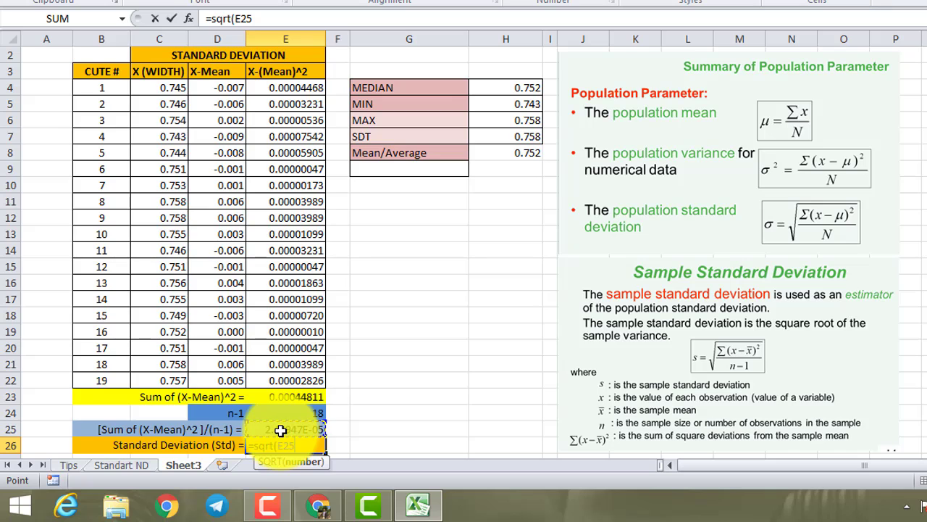
pyautogui.write(')')
pyautogui.press('Return')
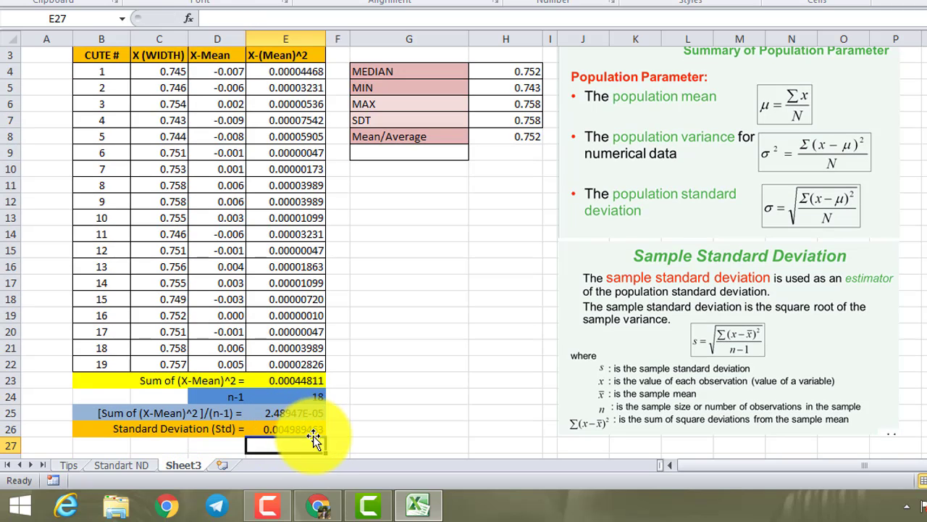
pyautogui.click(300, 430)
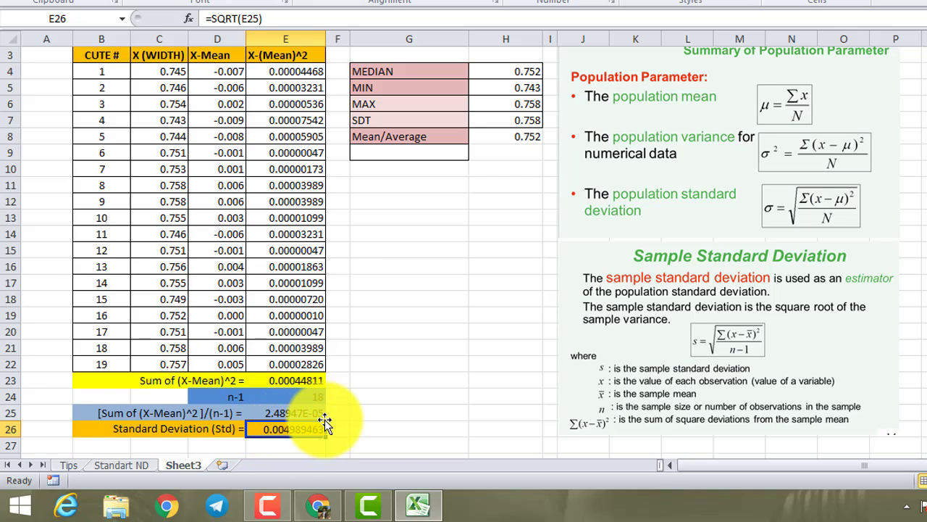
pyautogui.scroll(1, 325, 424)
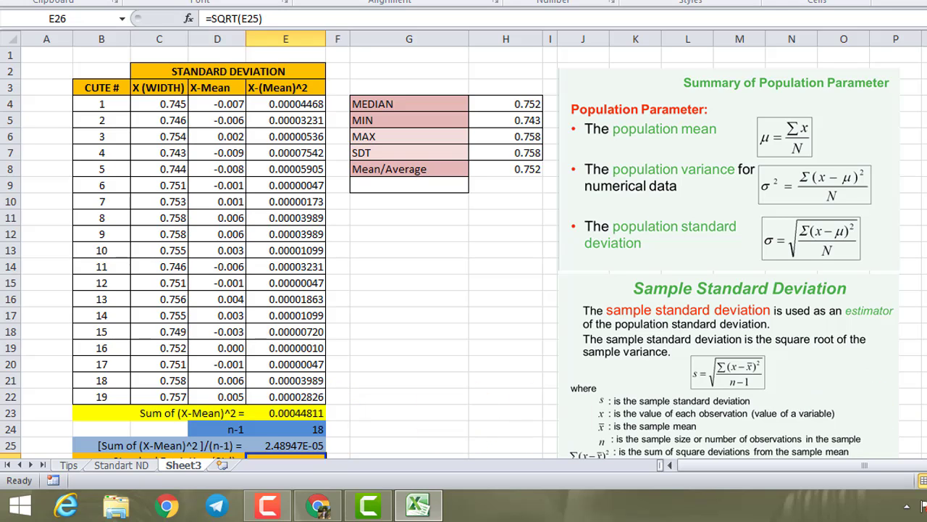
pyautogui.scroll(-1, 463, 254)
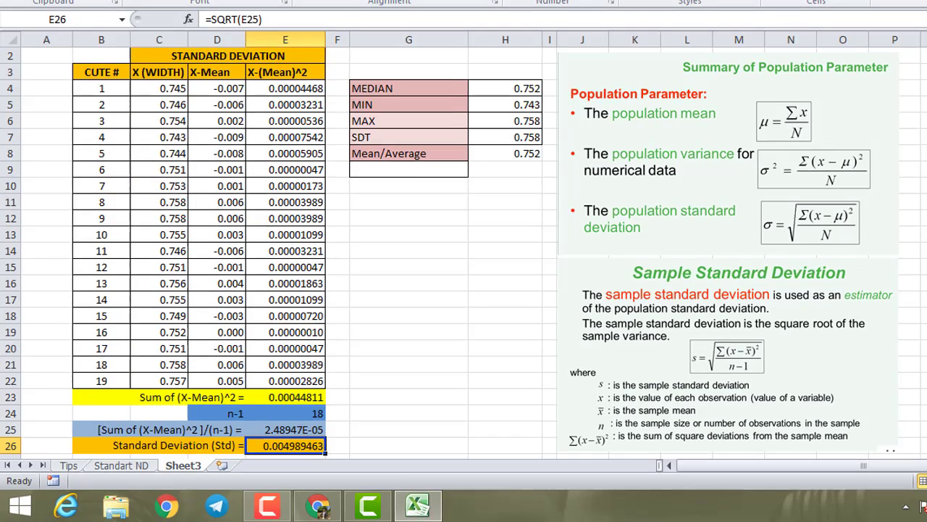
pyautogui.click(262, 27)
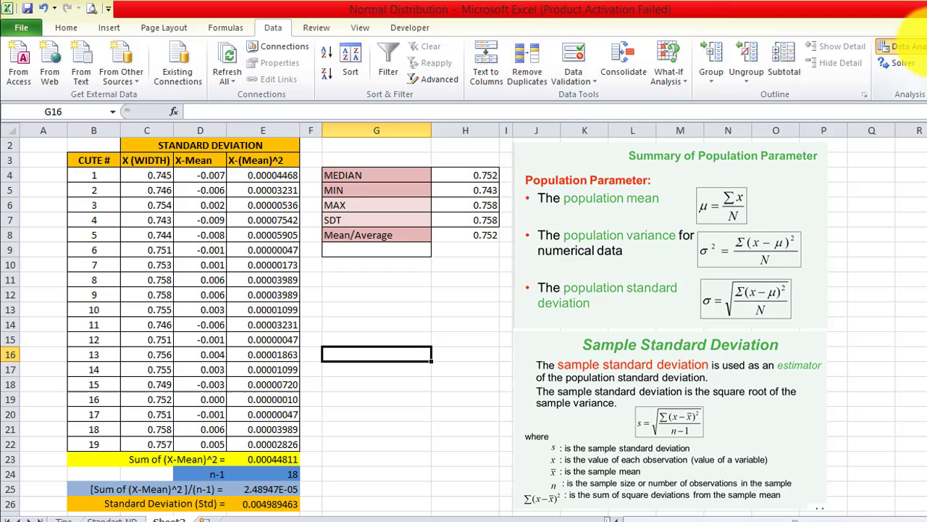
# Run Descriptive Statistics on $C$4:$C$22 with output at $G$16 and Summary statistics ticked.
pyautogui.click(898, 46)
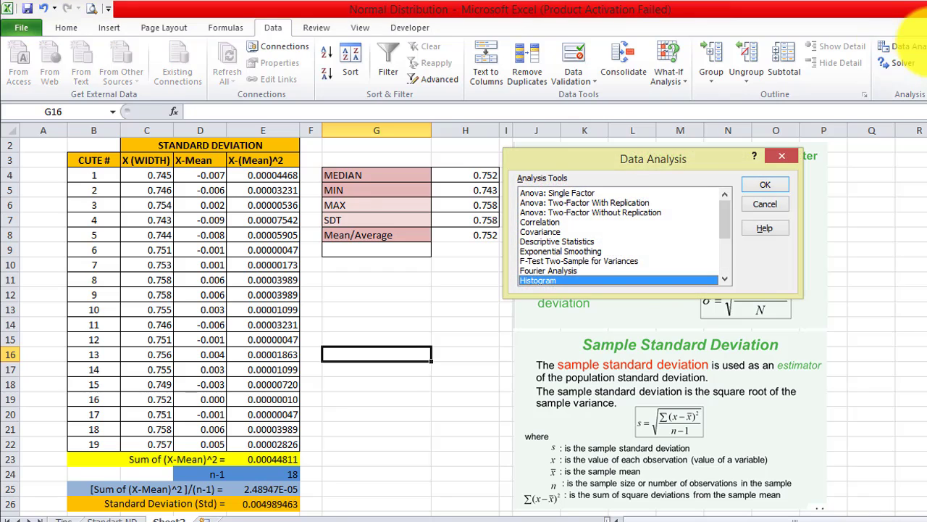
pyautogui.click(561, 241)
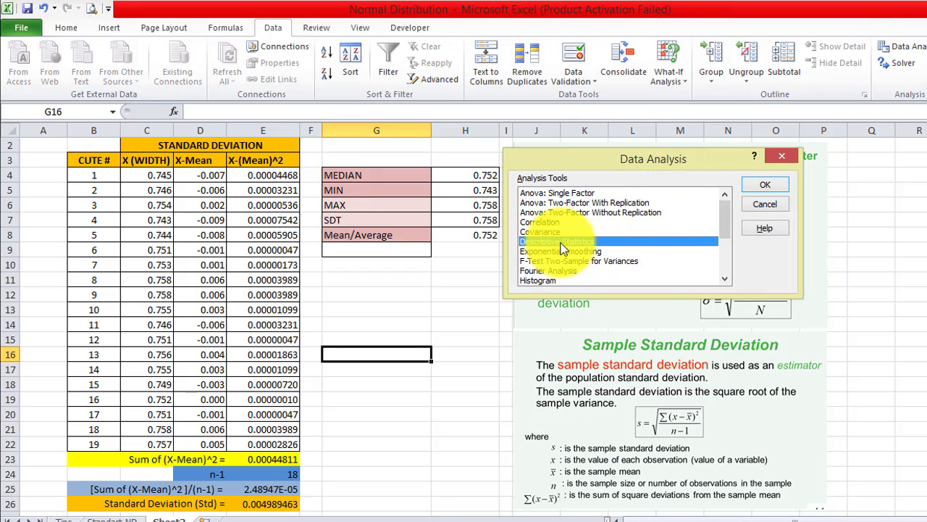
pyautogui.click(765, 184)
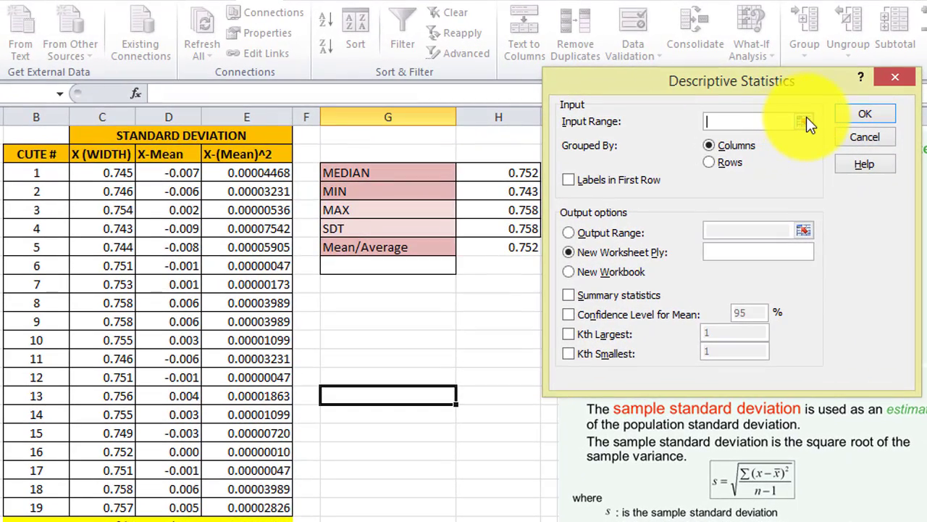
pyautogui.click(805, 121)
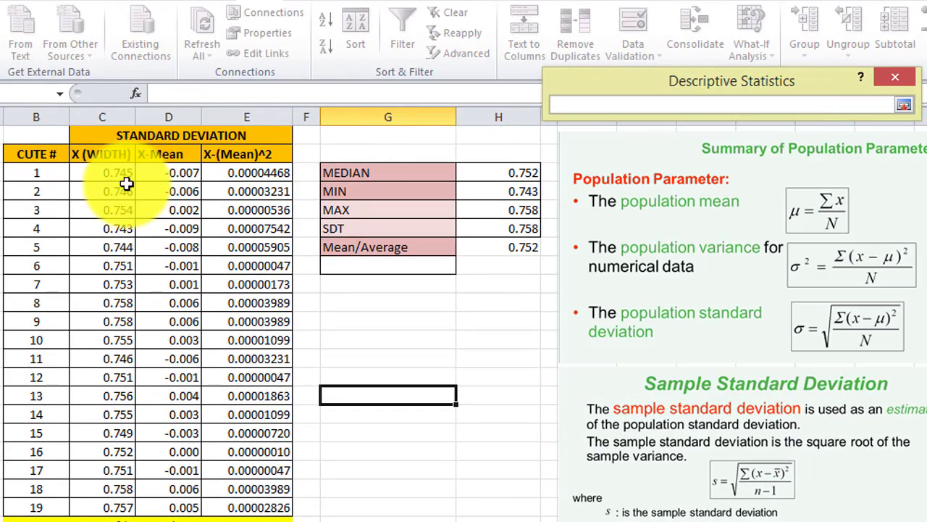
pyautogui.moveTo(115, 177); pyautogui.dragTo(115, 507)
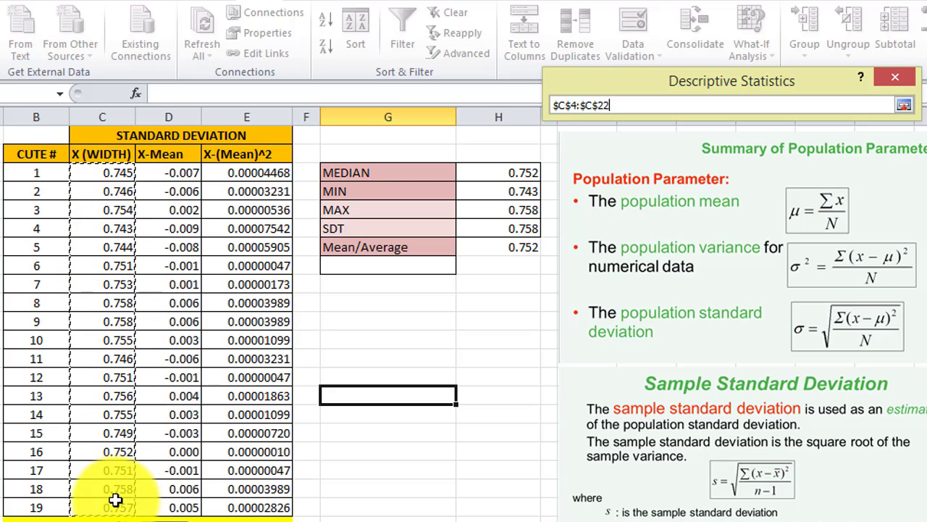
pyautogui.click(904, 105)
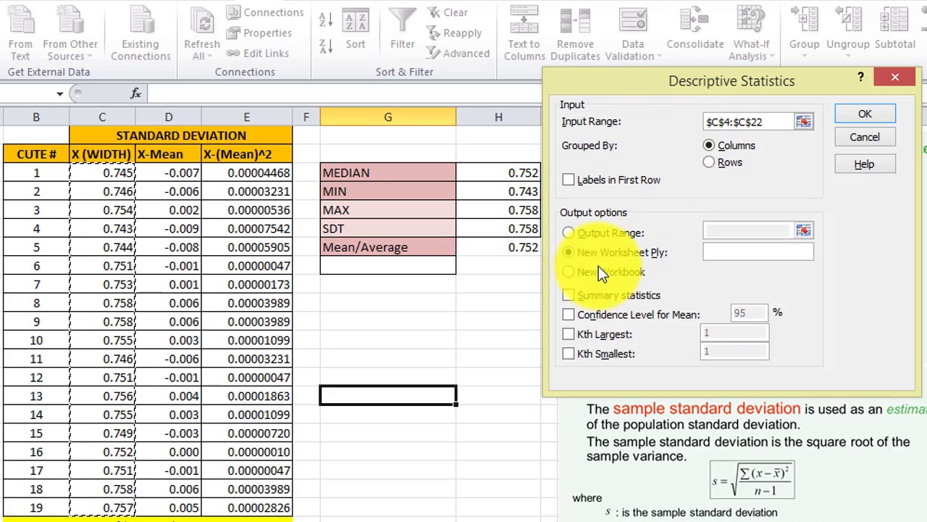
pyautogui.click(568, 233)
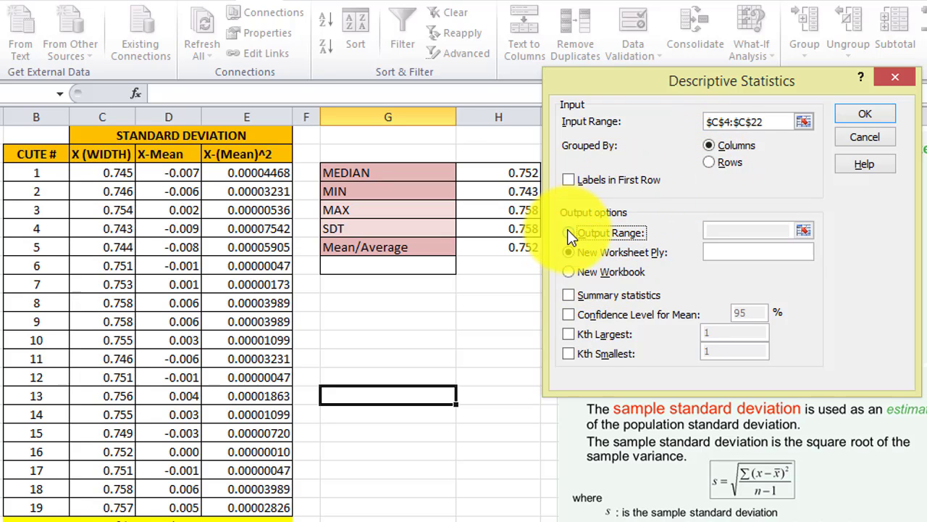
pyautogui.click(804, 230)
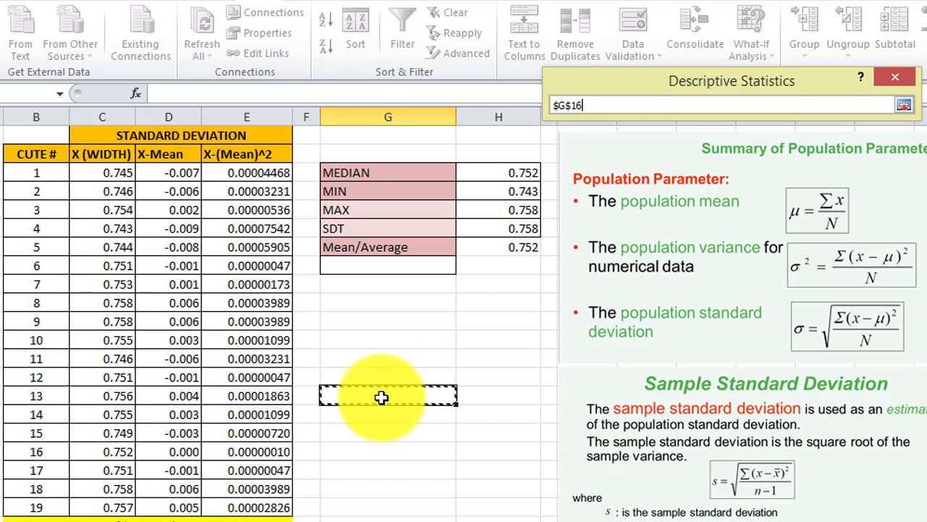
pyautogui.click(905, 106)
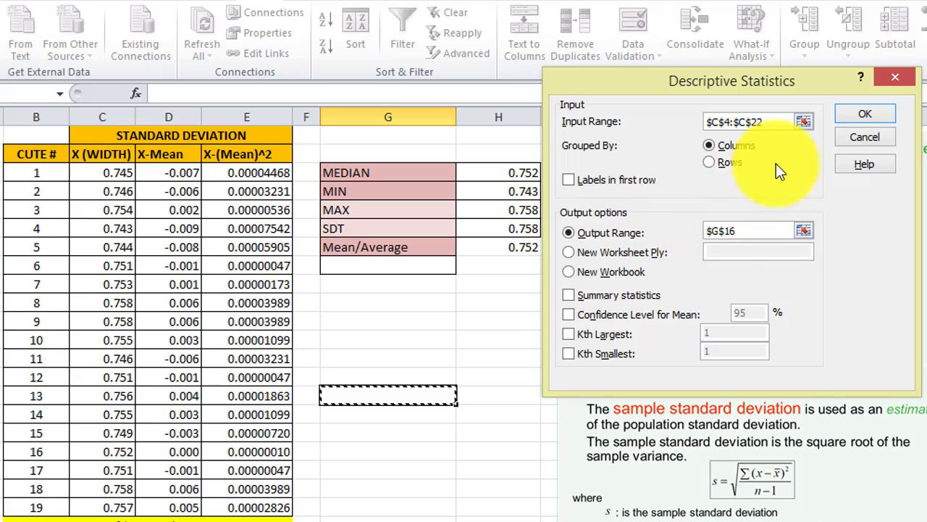
pyautogui.click(573, 296)
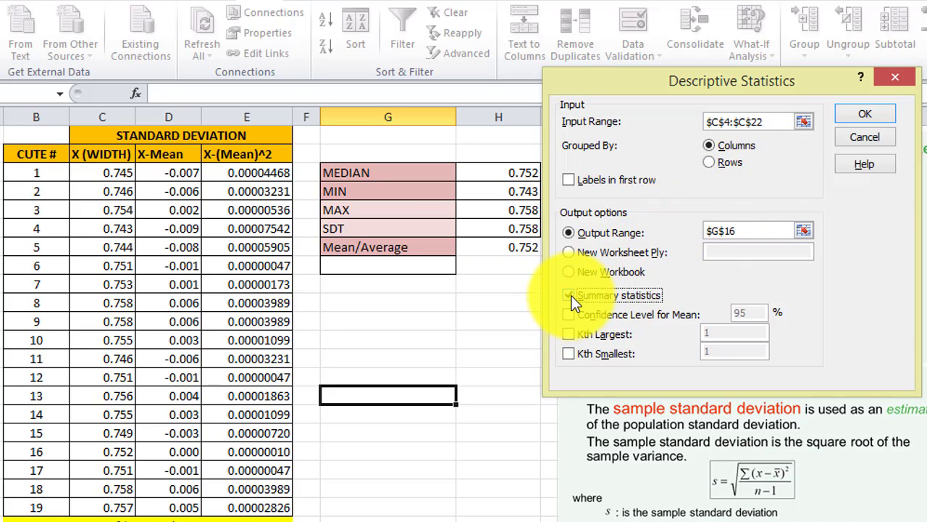
pyautogui.click(862, 120)
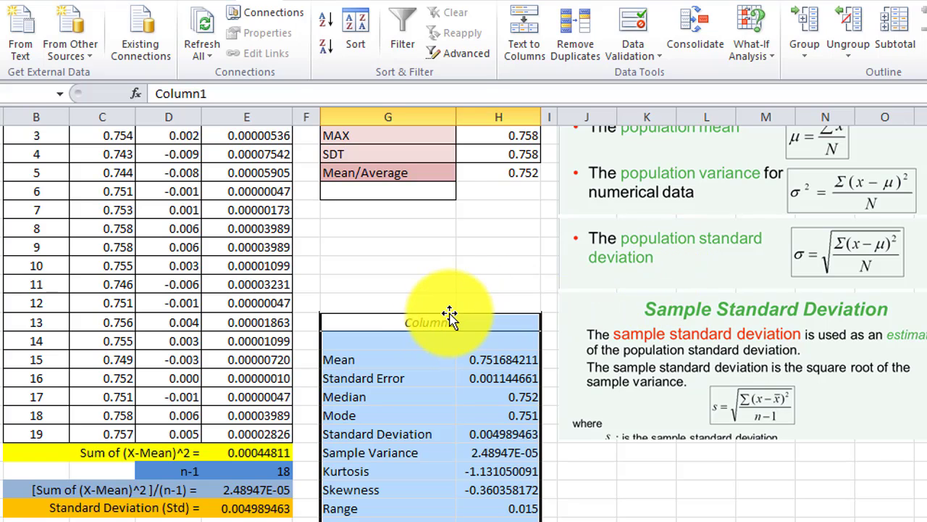
pyautogui.click(459, 287)
pyautogui.scroll(-1, 453, 290)
pyautogui.scroll(-1, 450, 291)
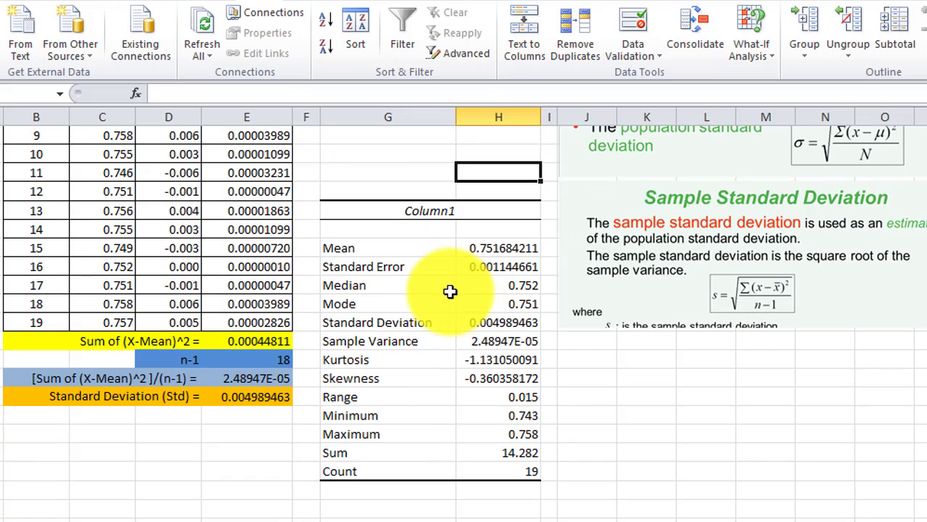
pyautogui.scroll(1, 521, 248)
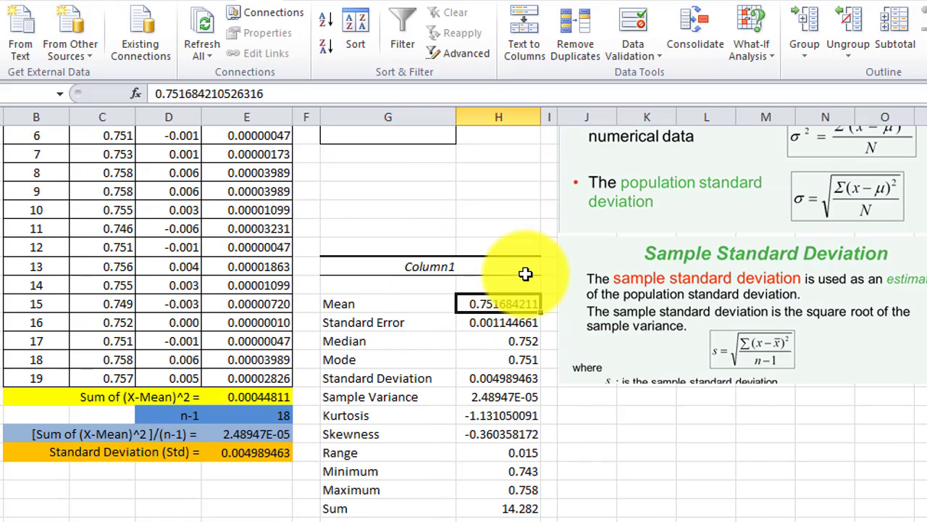
pyautogui.scroll(1, 525, 274)
pyautogui.scroll(1, 526, 275)
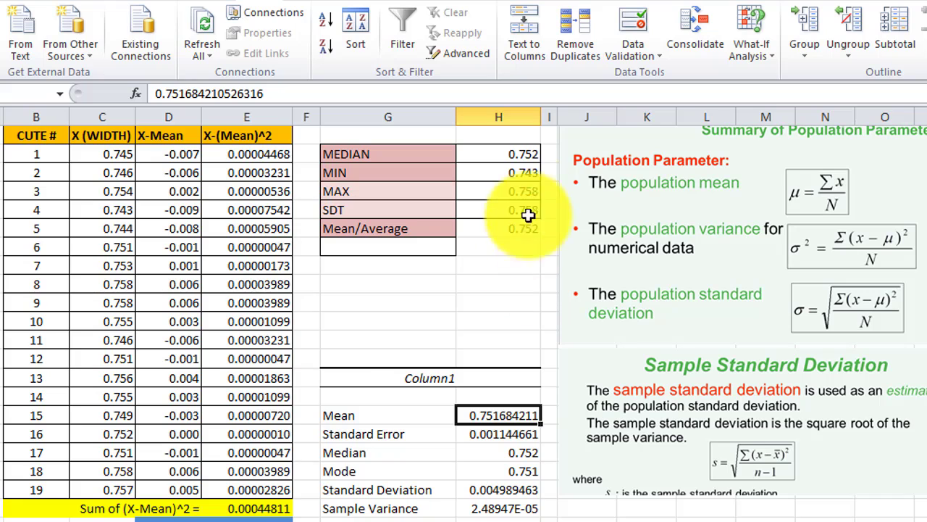
pyautogui.click(498, 152)
pyautogui.click(502, 416)
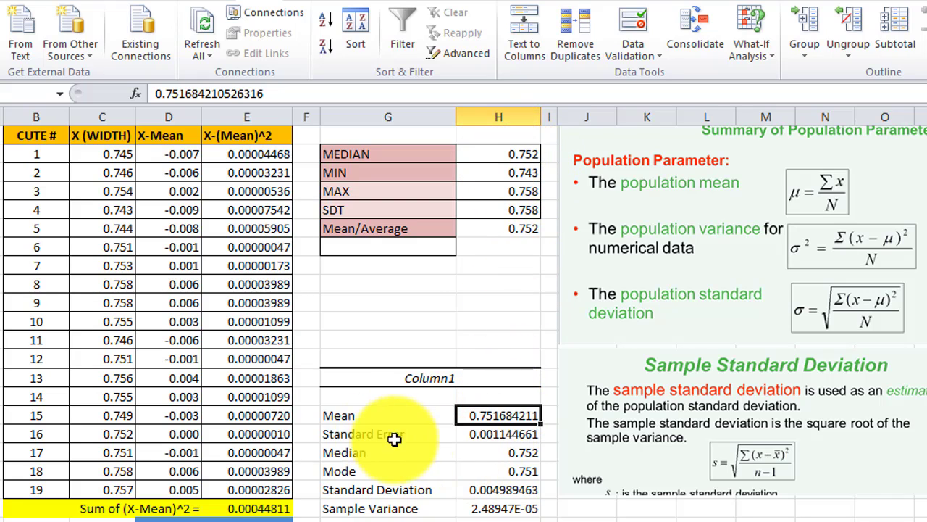
pyautogui.click(489, 468)
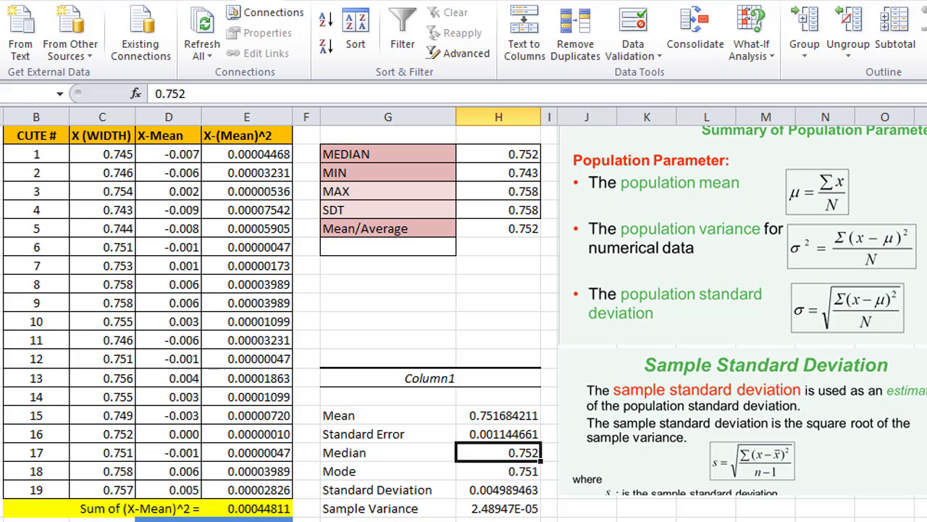
pyautogui.scroll(-1, 464, 318)
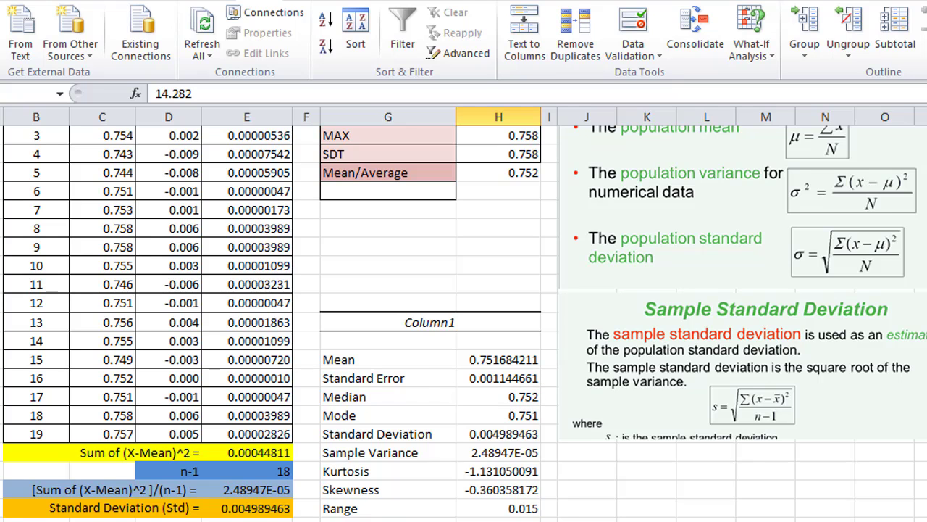
pyautogui.scroll(-1, 464, 318)
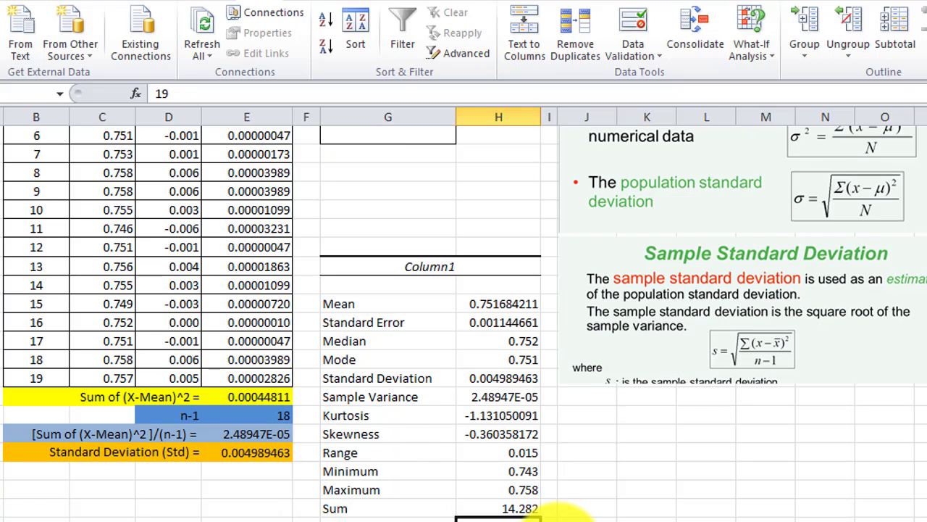
pyautogui.scroll(1, 565, 515)
pyautogui.scroll(-1, 538, 507)
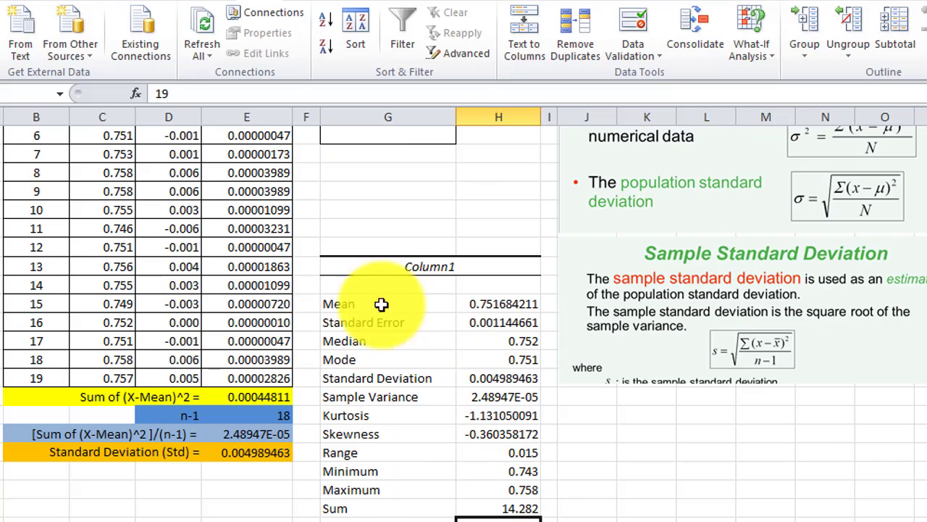
pyautogui.moveTo(362, 268)
pyautogui.mouseDown()
pyautogui.moveTo(498, 335)
pyautogui.moveTo(497, 519)
pyautogui.mouseUp()
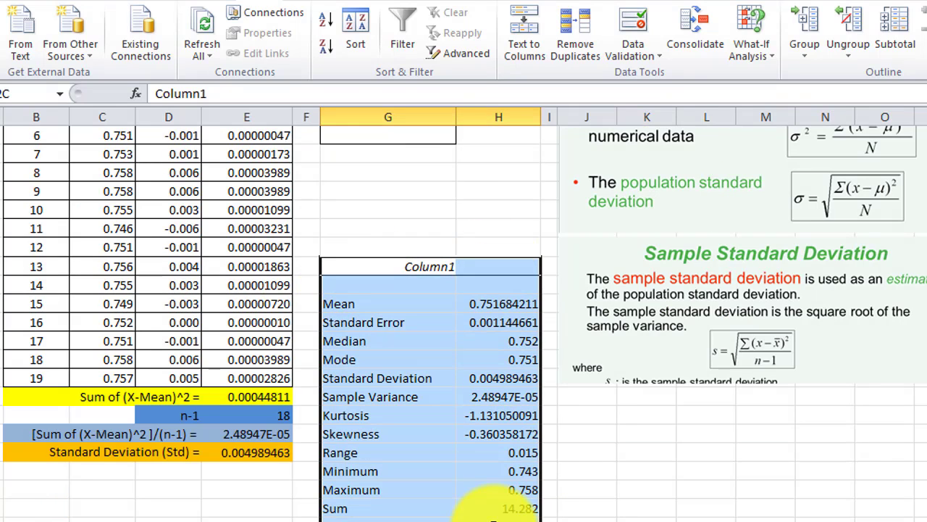
# Fill the Column1 Descriptive Statistics table with blue.
pyautogui.click(50, 2)
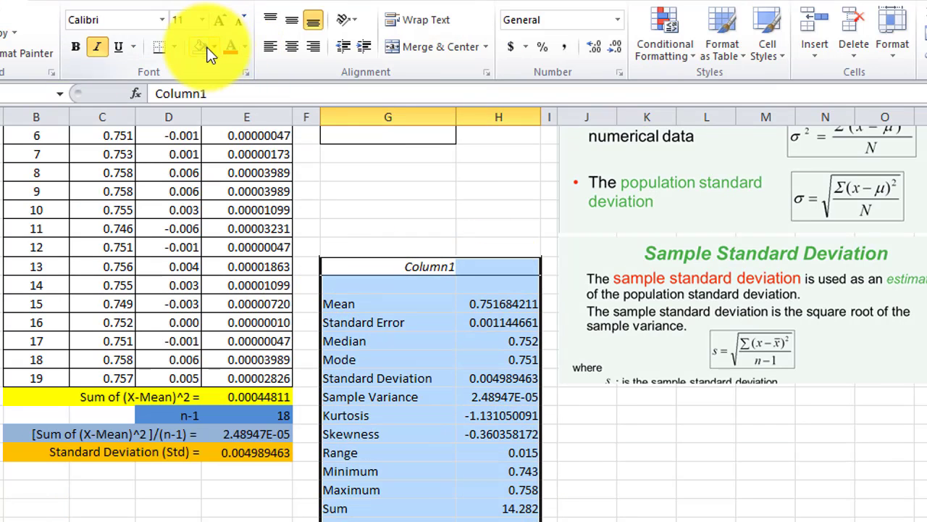
pyautogui.click(215, 46)
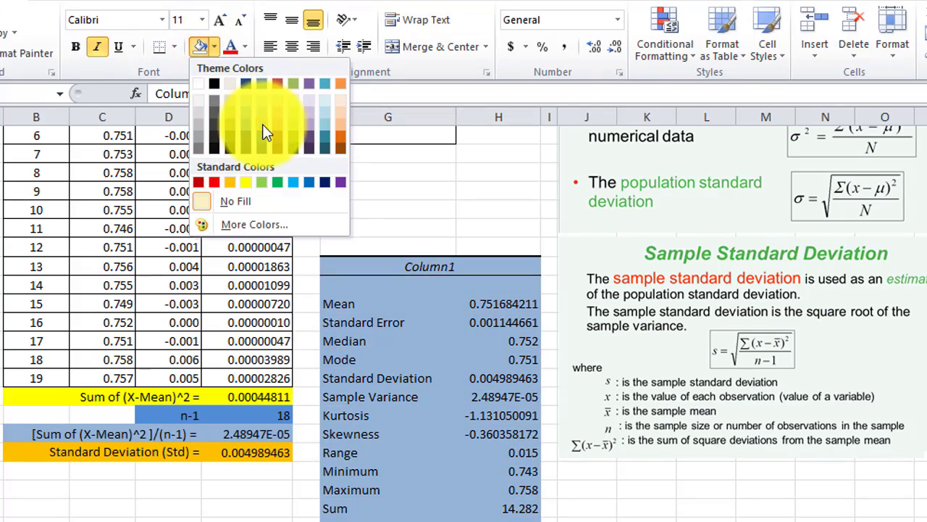
pyautogui.click(263, 123)
pyautogui.click(358, 215)
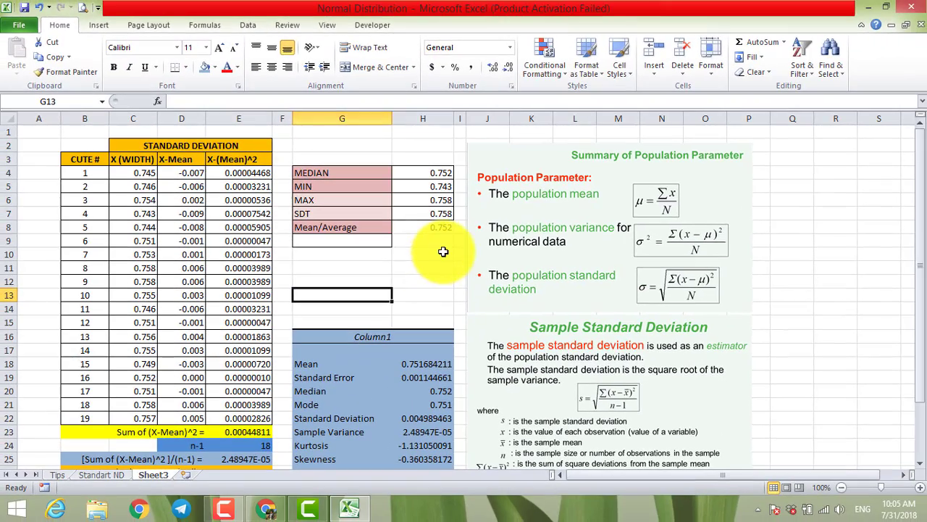
# Check the summary results: median 0.752, min 0.743, max 0.758, mean 0.752.
pyautogui.moveTo(442, 251); pyautogui.dragTo(311, 173)
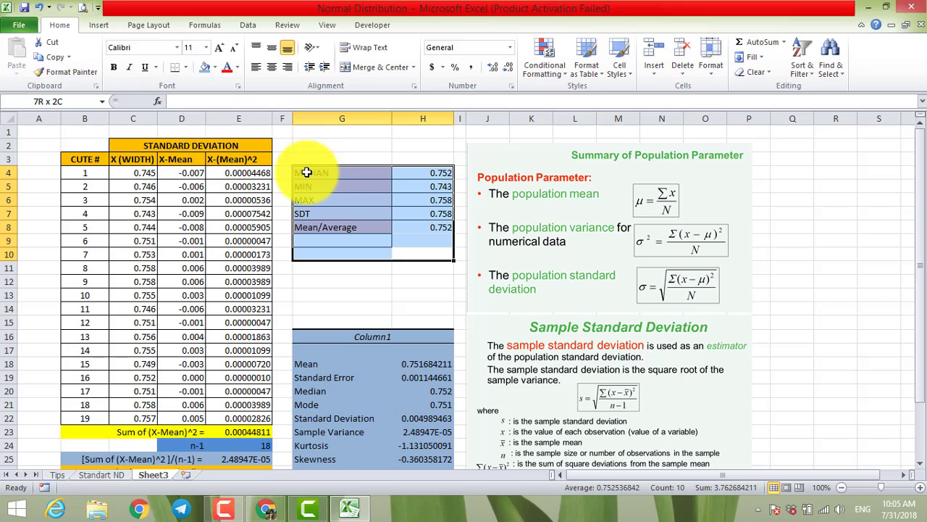
pyautogui.click(420, 186)
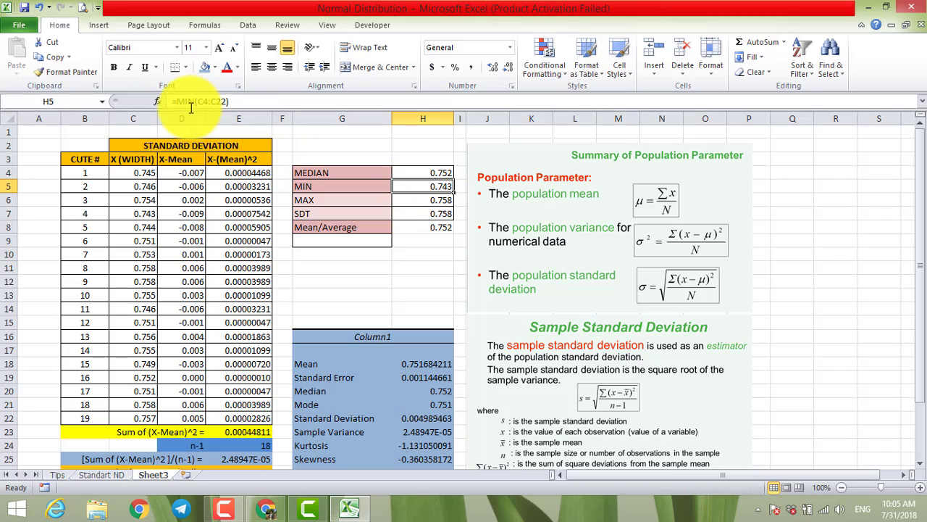
pyautogui.click(429, 241)
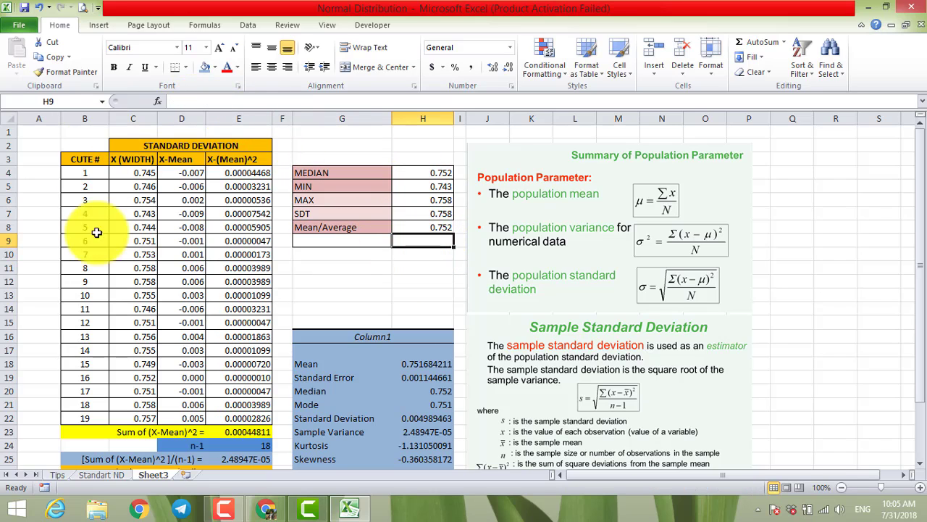
pyautogui.click(404, 281)
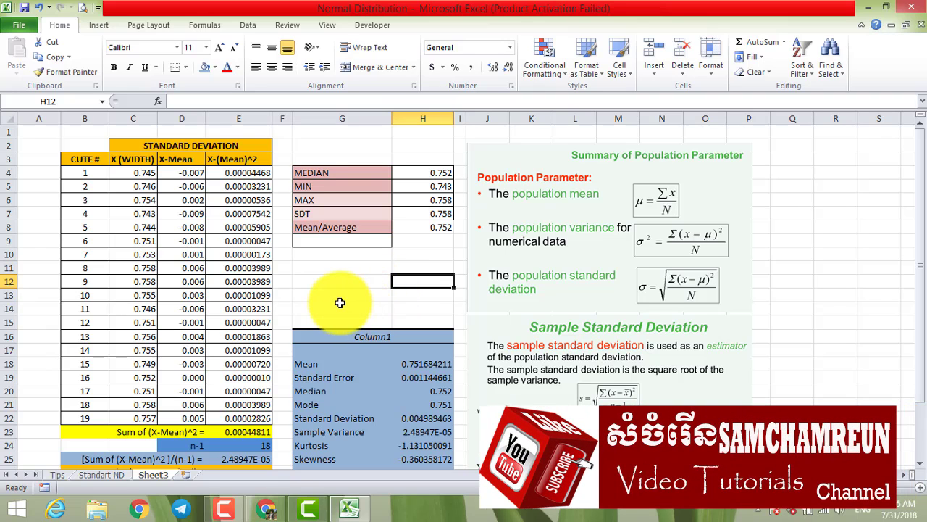
pyautogui.scroll(-1, 340, 302)
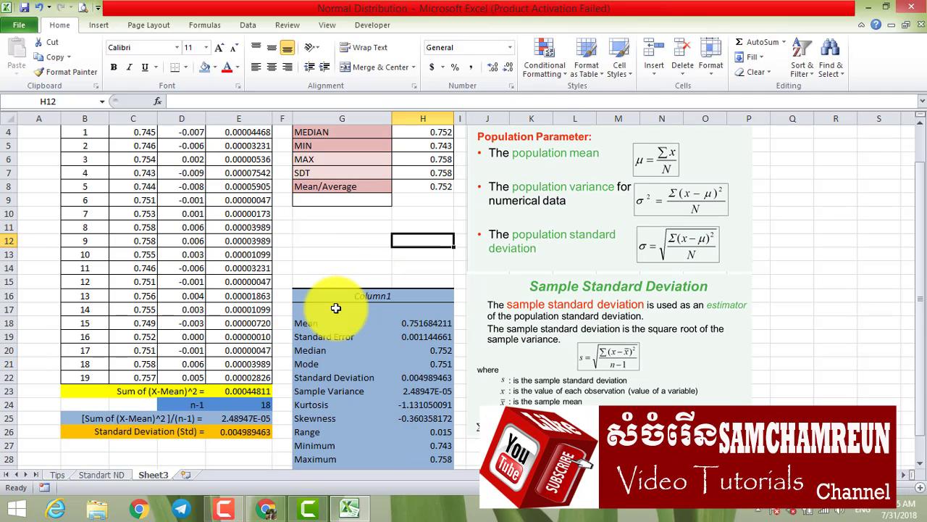
pyautogui.moveTo(321, 298)
pyautogui.mouseDown()
pyautogui.moveTo(408, 452)
pyautogui.moveTo(407, 439)
pyautogui.mouseUp()
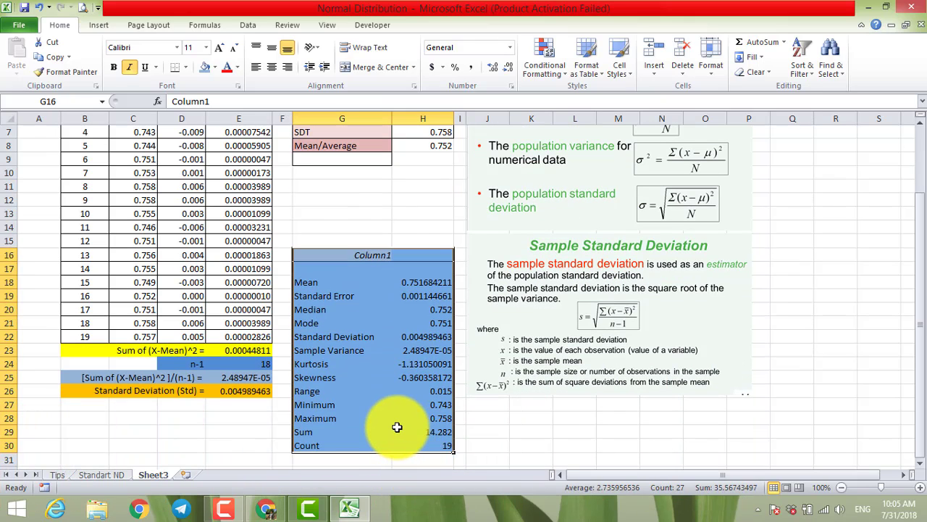
pyautogui.scroll(1, 396, 426)
pyautogui.scroll(1, 397, 424)
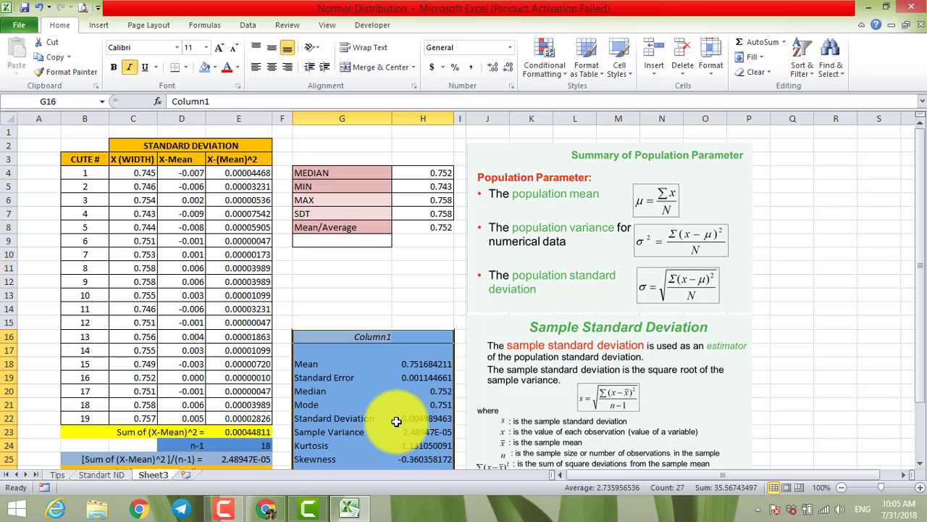
pyautogui.moveTo(325, 174)
pyautogui.mouseDown()
pyautogui.moveTo(434, 230)
pyautogui.moveTo(439, 245)
pyautogui.mouseUp()
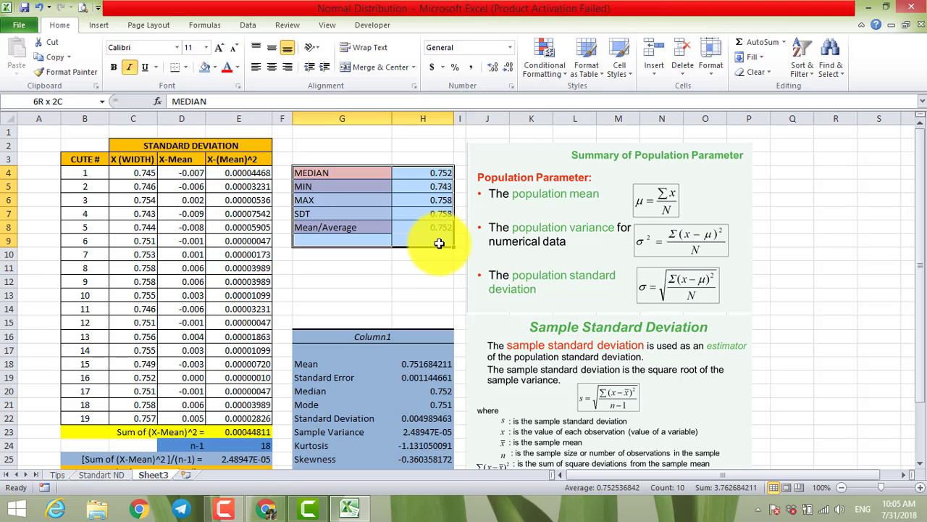
pyautogui.click(411, 269)
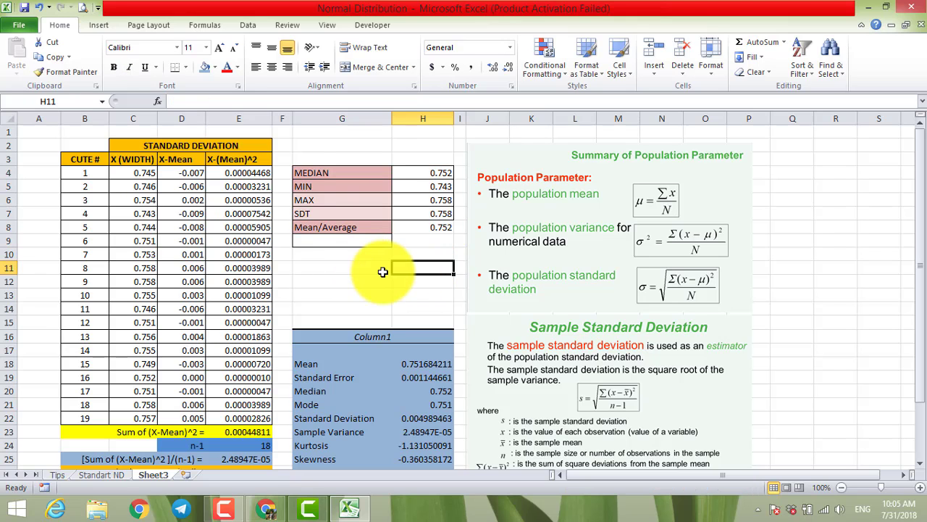